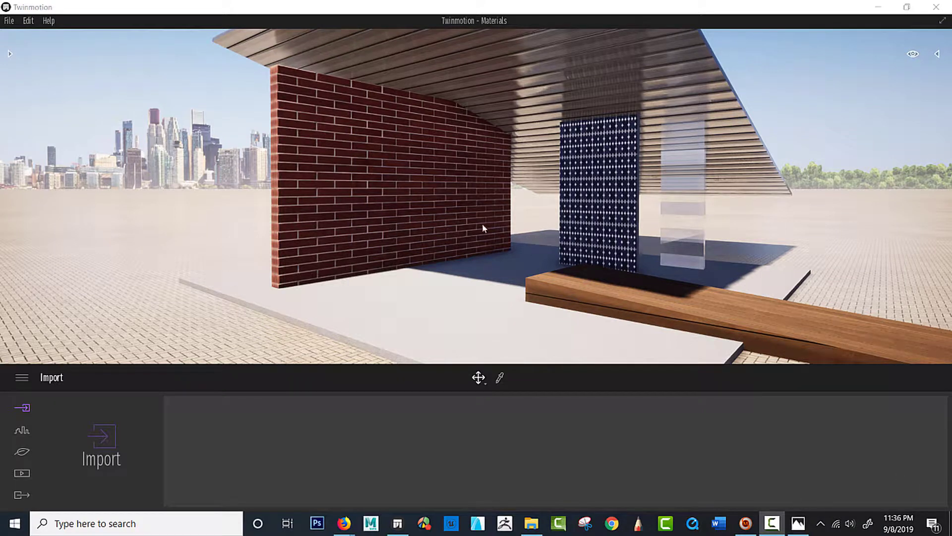
Select the floor slab, orbit around the pavilion, then select the brick wall
{"action": "left_click", "coordinate": [422, 310]}
{"action": "scroll", "coordinate": [421, 322], "scroll_direction": "down", "scroll_amount": 2}
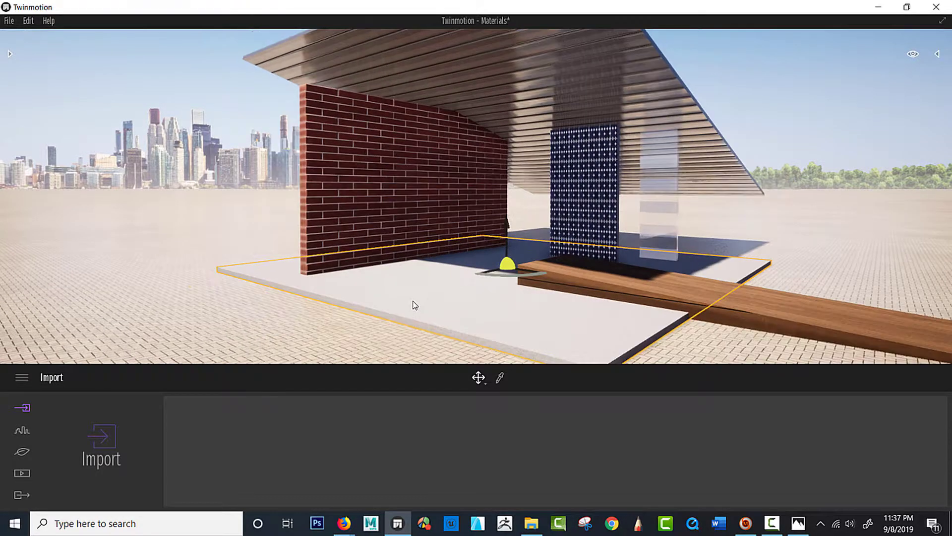
{"action": "scroll", "coordinate": [413, 304], "scroll_direction": "down", "scroll_amount": 2}
{"action": "left_click_drag", "start_coordinate": [422, 254], "coordinate": [446, 258]}
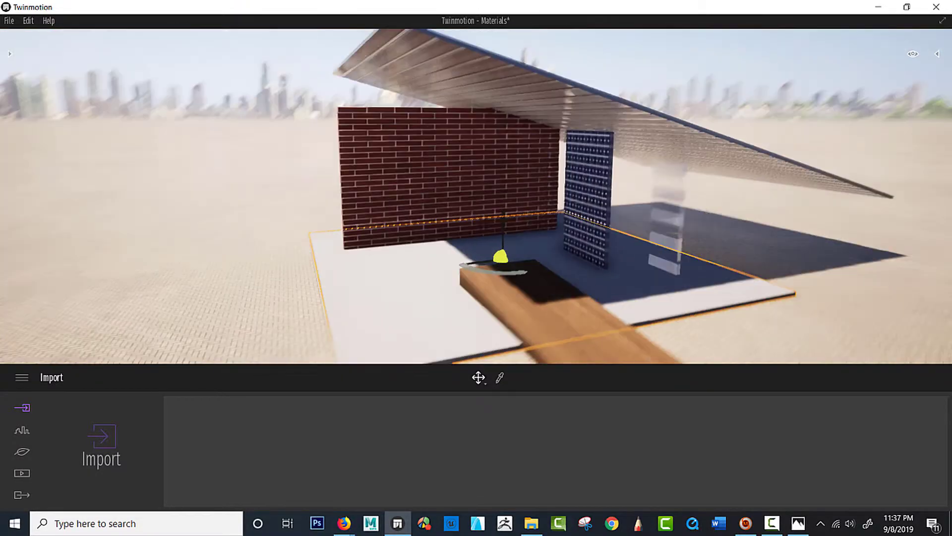
{"action": "scroll", "coordinate": [432, 206], "scroll_direction": "up", "scroll_amount": 3}
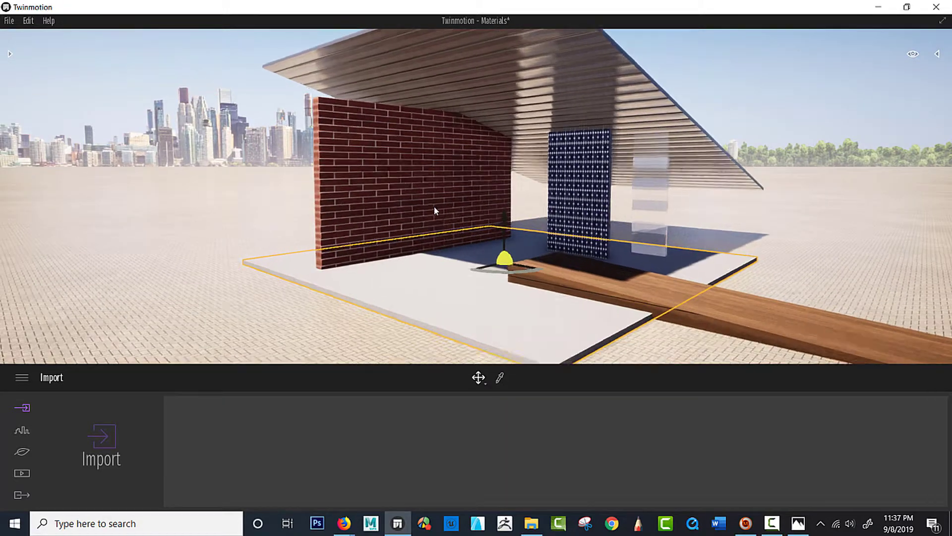
{"action": "scroll", "coordinate": [431, 205], "scroll_direction": "up", "scroll_amount": 2}
{"action": "left_click", "coordinate": [287, 189]}
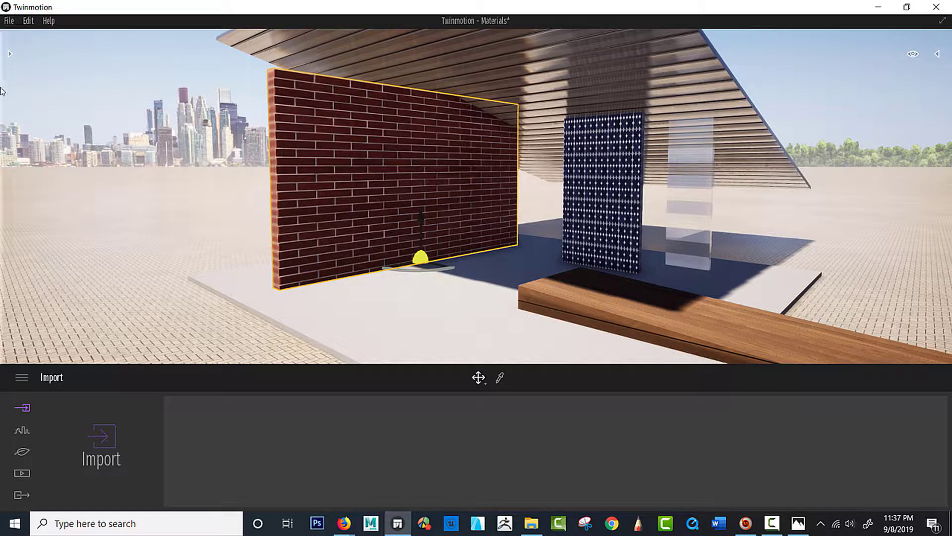
Open the Library and navigate to Furnitures > Home > Livingroom > Sofas
{"action": "left_click", "coordinate": [10, 56]}
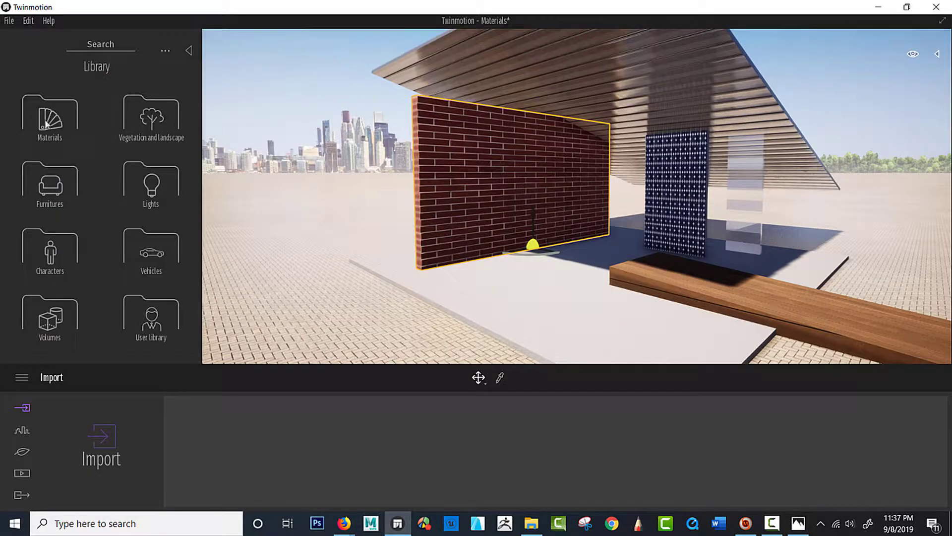
{"action": "left_click", "coordinate": [43, 191]}
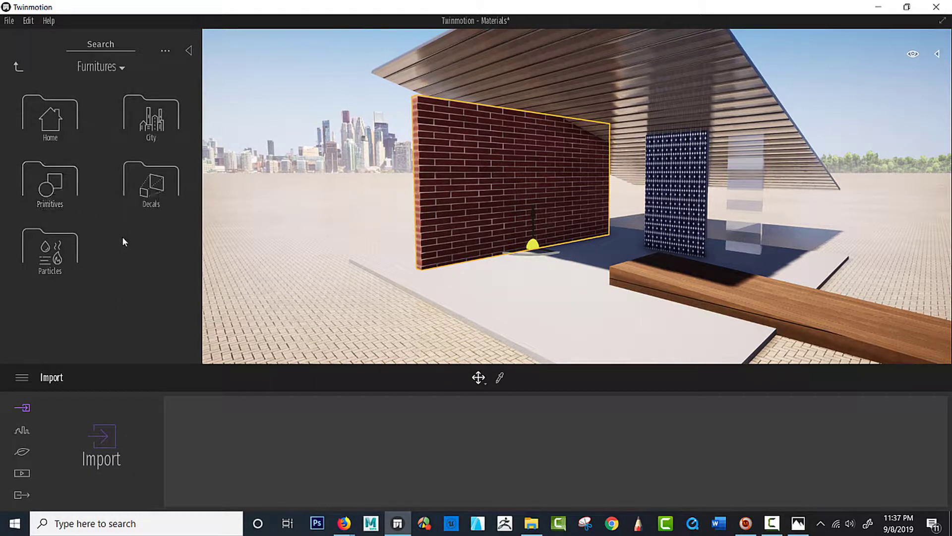
{"action": "left_click", "coordinate": [50, 130]}
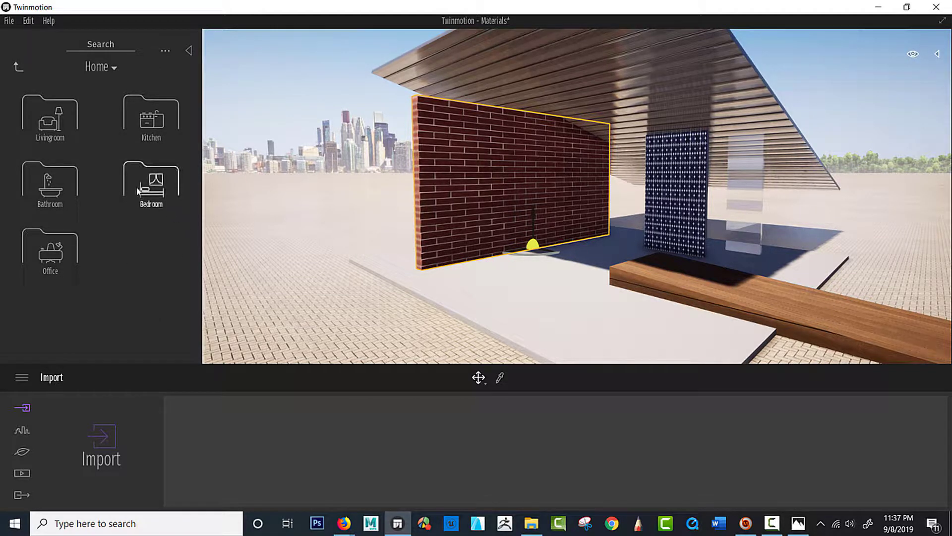
{"action": "left_click", "coordinate": [154, 127]}
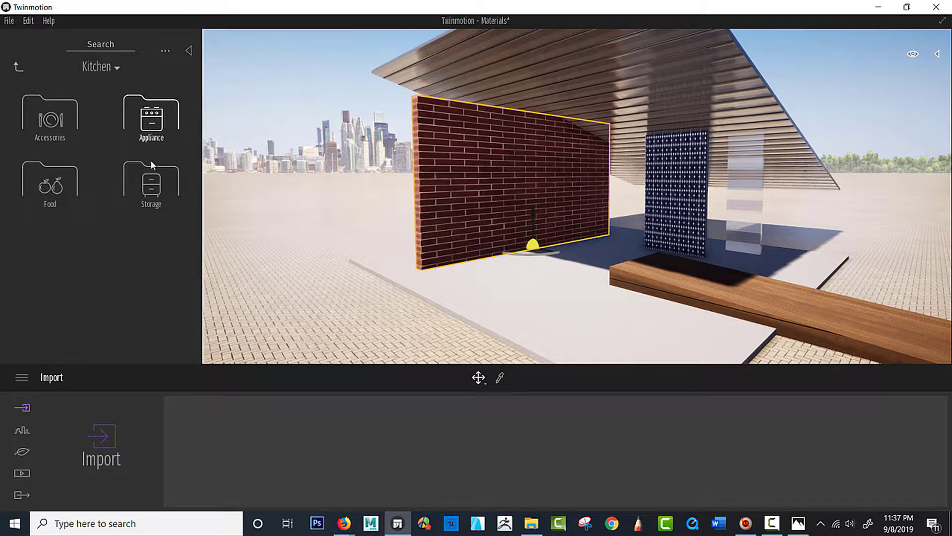
{"action": "left_click", "coordinate": [20, 67]}
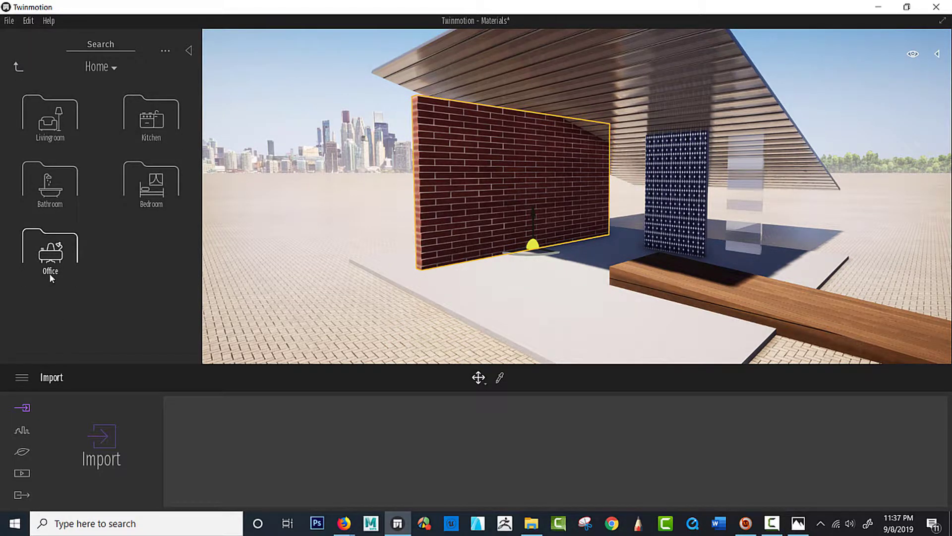
{"action": "left_click", "coordinate": [50, 127]}
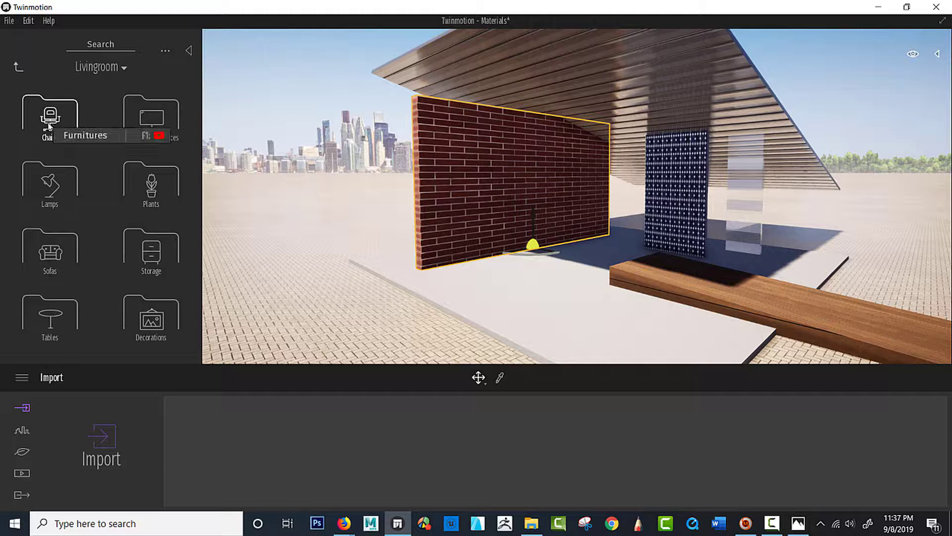
{"action": "left_click", "coordinate": [52, 254]}
Scroll through the sofa list, browsing the Vixen and Reverence models
{"action": "scroll", "coordinate": [91, 236], "scroll_direction": "down", "scroll_amount": 2}
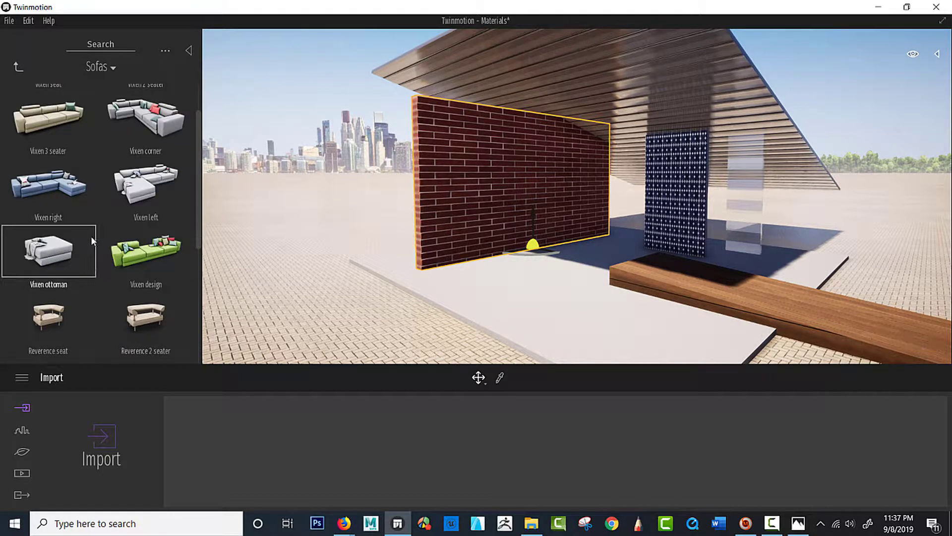
{"action": "scroll", "coordinate": [95, 248], "scroll_direction": "down", "scroll_amount": 4}
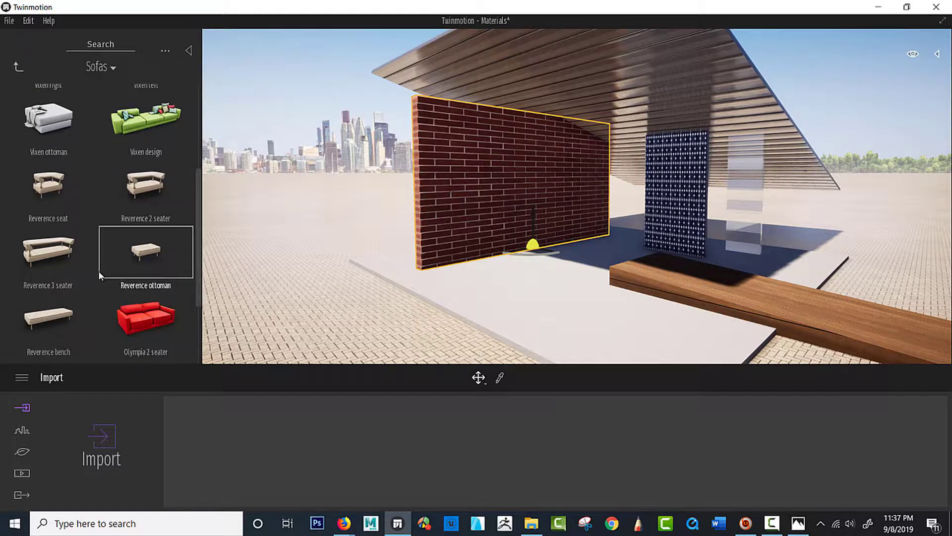
{"action": "scroll", "coordinate": [99, 278], "scroll_direction": "up", "scroll_amount": 2}
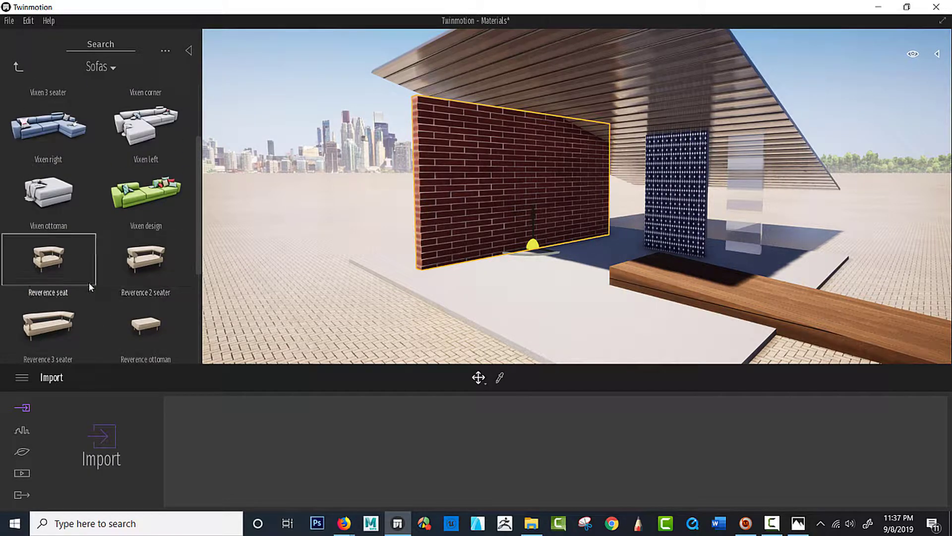
{"action": "scroll", "coordinate": [90, 286], "scroll_direction": "up", "scroll_amount": 3}
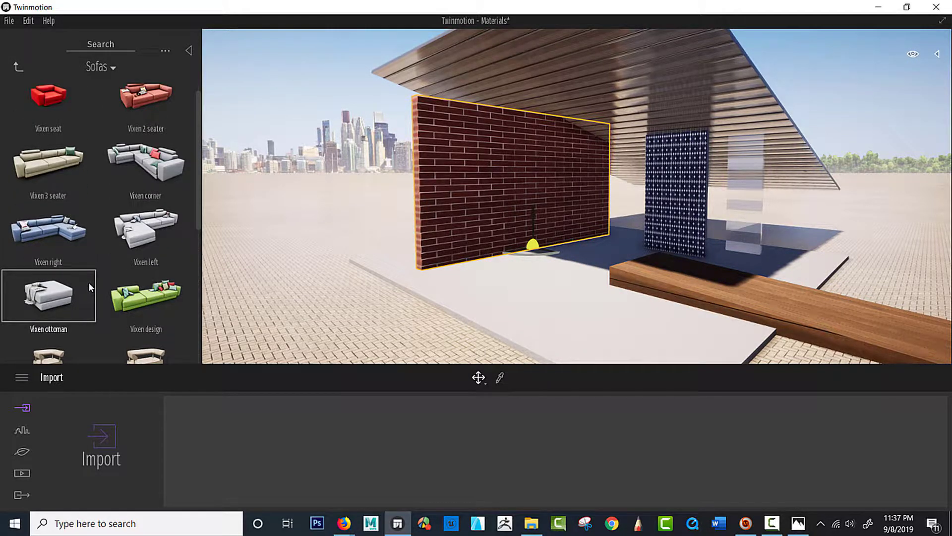
{"action": "scroll", "coordinate": [90, 286], "scroll_direction": "up", "scroll_amount": 1}
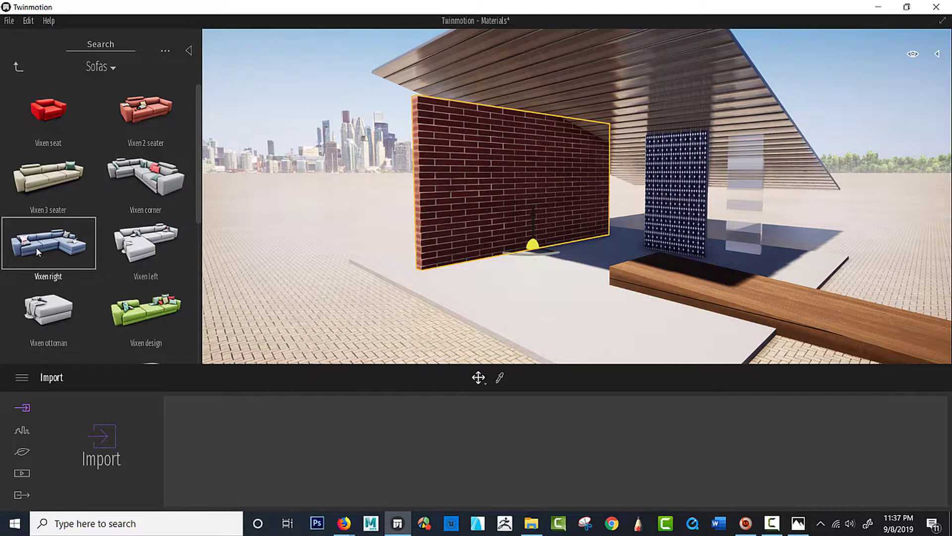
Place the Vixen right sectional sofa onto the pavilion floor slab
{"action": "left_click", "coordinate": [31, 250]}
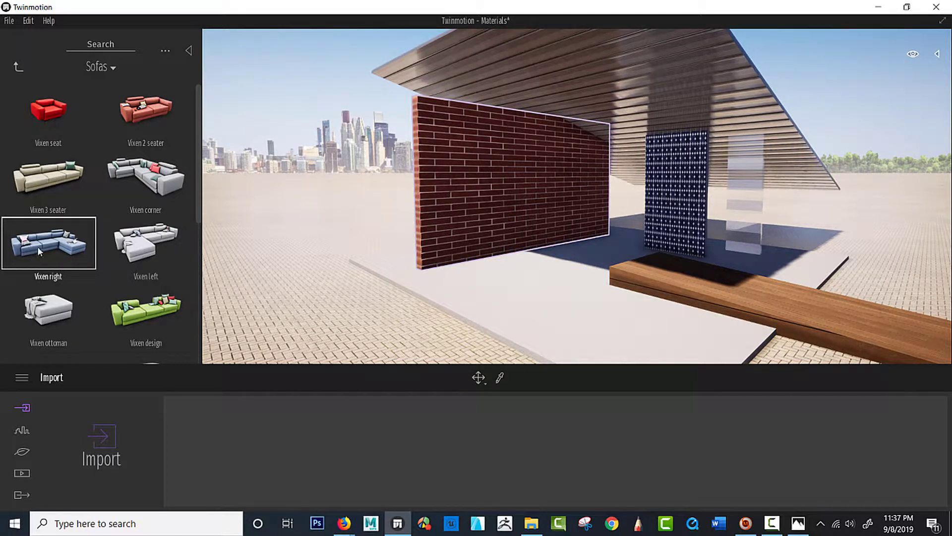
{"action": "left_click_drag", "start_coordinate": [38, 249], "coordinate": [307, 272]}
{"action": "left_click_drag", "start_coordinate": [540, 292], "coordinate": [541, 290]}
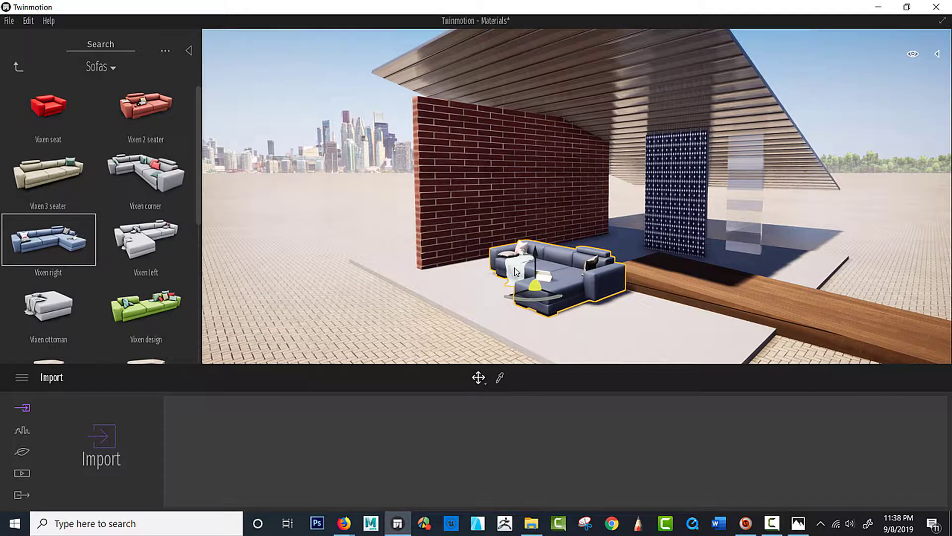
{"action": "left_click", "coordinate": [515, 272]}
{"action": "mouse_move", "coordinate": [425, 281]}
{"action": "left_mouse_down"}
{"action": "mouse_move", "coordinate": [496, 280]}
{"action": "mouse_move", "coordinate": [493, 258]}
{"action": "left_mouse_up"}
Rotate the sofa 90° and slide it in front of the brick wall
{"action": "left_click", "coordinate": [544, 242]}
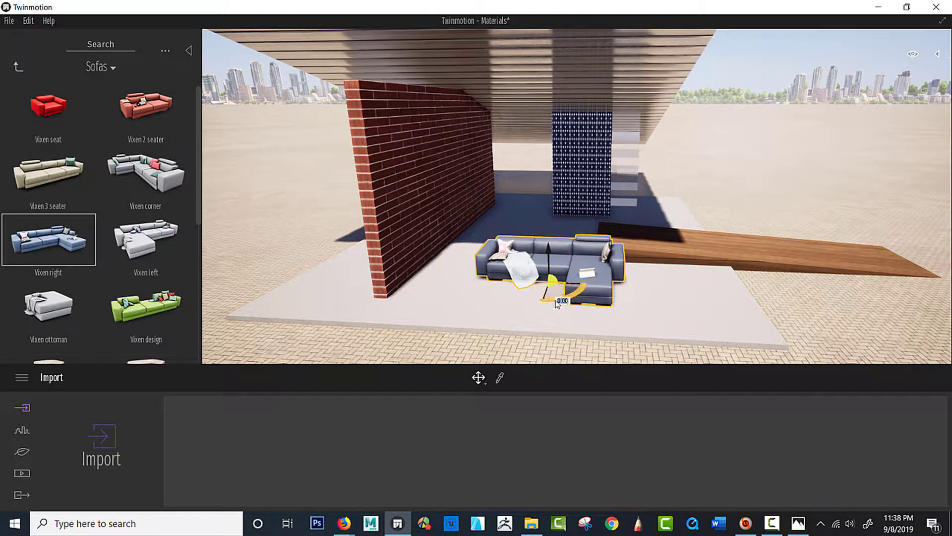
{"action": "left_click_drag", "start_coordinate": [566, 298], "coordinate": [629, 297]}
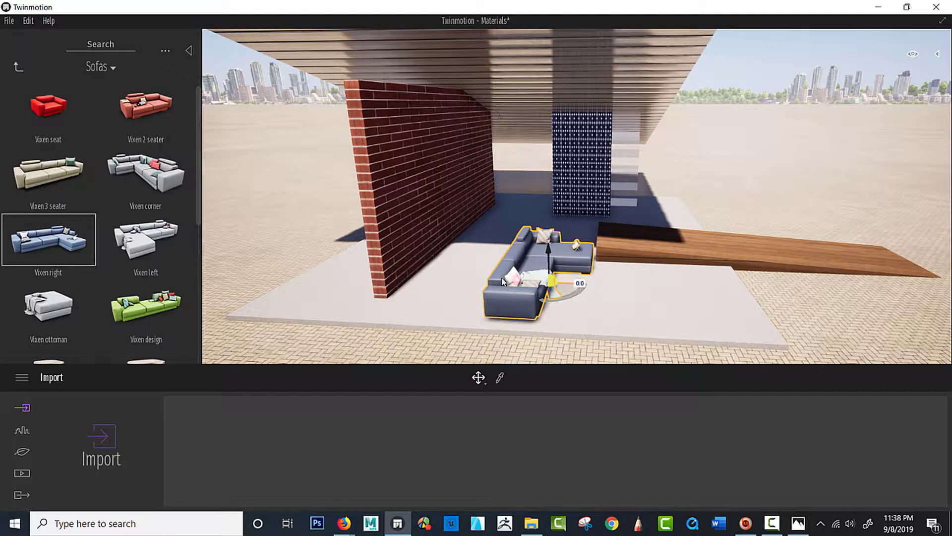
{"action": "mouse_move", "coordinate": [575, 283]}
{"action": "left_mouse_down"}
{"action": "mouse_move", "coordinate": [483, 280]}
{"action": "mouse_move", "coordinate": [491, 275]}
{"action": "mouse_move", "coordinate": [473, 294]}
{"action": "left_mouse_up"}
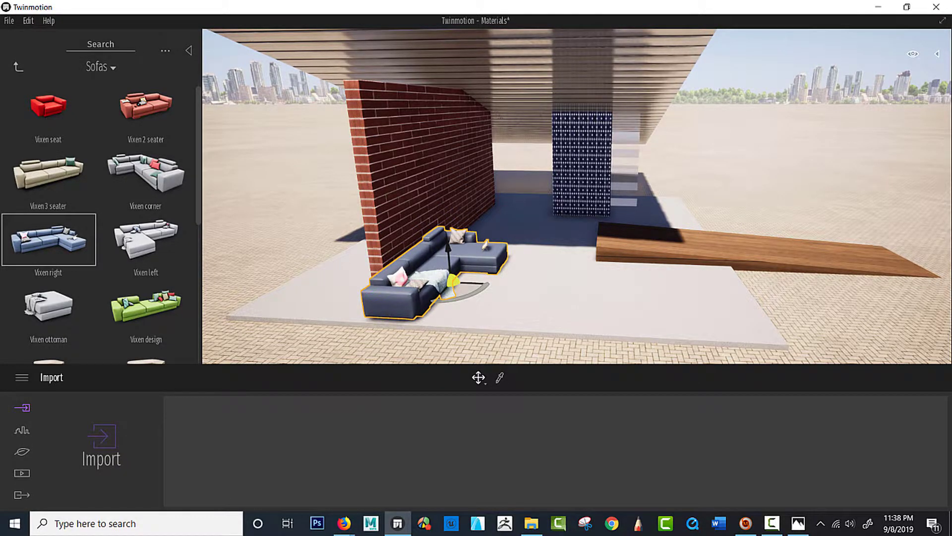
{"action": "mouse_move", "coordinate": [473, 293]}
{"action": "right_mouse_down"}
{"action": "mouse_move", "coordinate": [546, 288]}
{"action": "mouse_move", "coordinate": [496, 288]}
{"action": "right_mouse_up"}
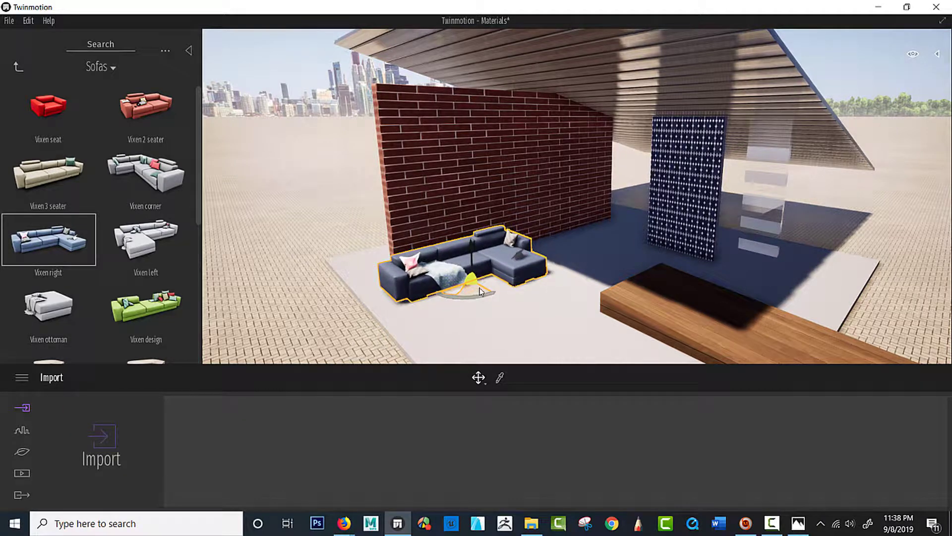
{"action": "right_click_drag", "start_coordinate": [448, 296], "coordinate": [466, 293]}
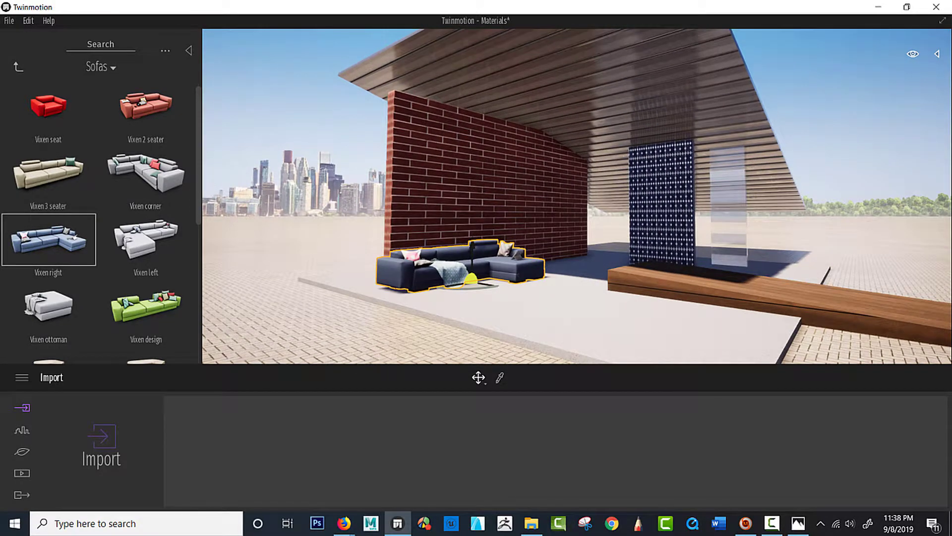
From the Livingroom Tables folder, place the Sheer side table in front of the sofa
{"action": "left_click", "coordinate": [21, 69]}
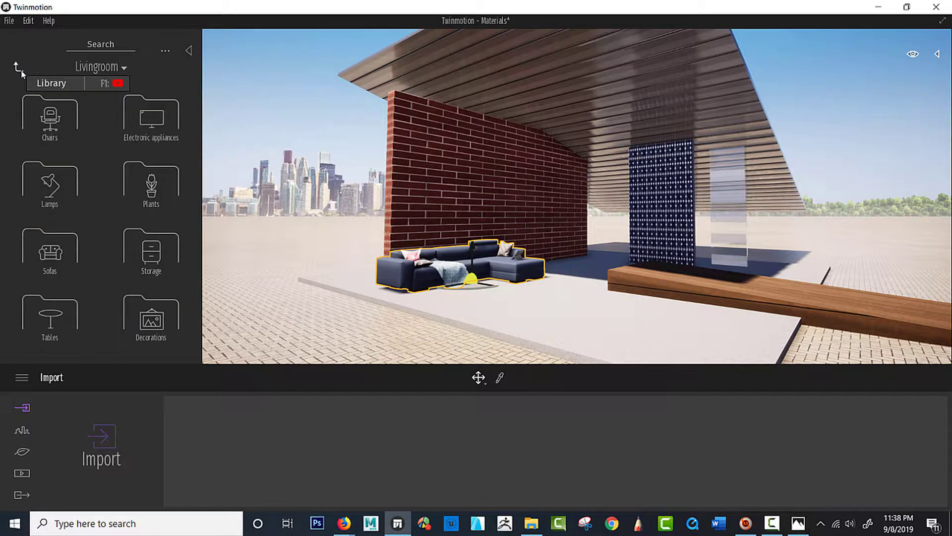
{"action": "left_click", "coordinate": [52, 311]}
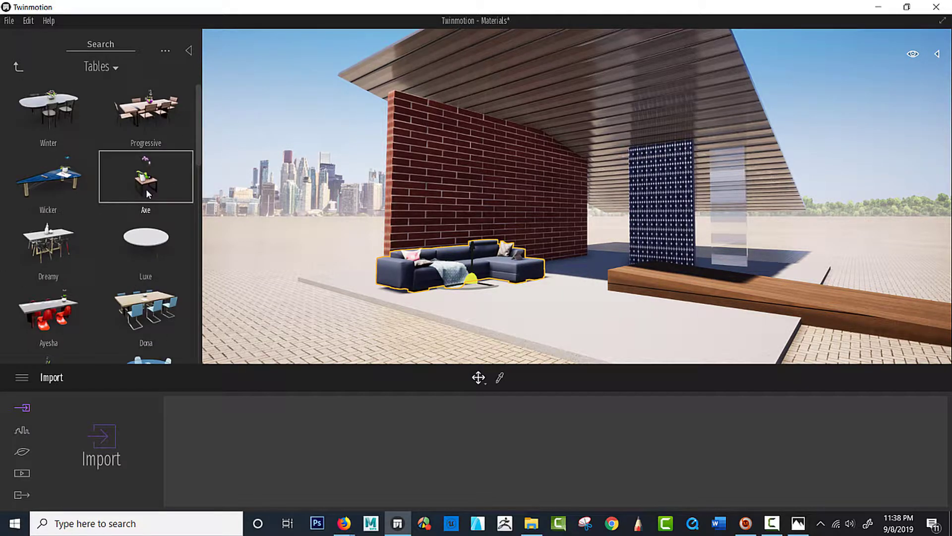
{"action": "scroll", "coordinate": [154, 186], "scroll_direction": "down", "scroll_amount": 1}
{"action": "scroll", "coordinate": [152, 189], "scroll_direction": "down", "scroll_amount": 1}
{"action": "scroll", "coordinate": [153, 191], "scroll_direction": "down", "scroll_amount": 1}
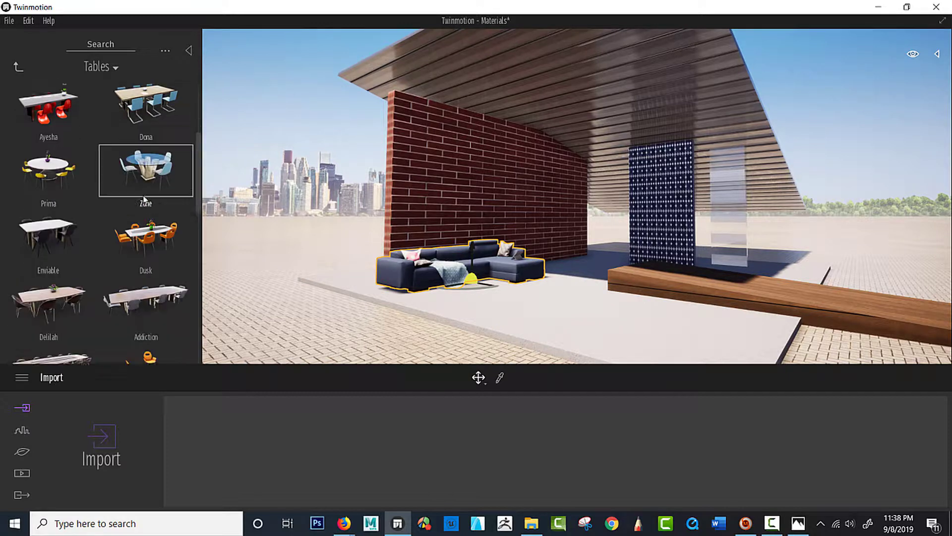
{"action": "scroll", "coordinate": [154, 194], "scroll_direction": "down", "scroll_amount": 1}
{"action": "scroll", "coordinate": [128, 257], "scroll_direction": "down", "scroll_amount": 1}
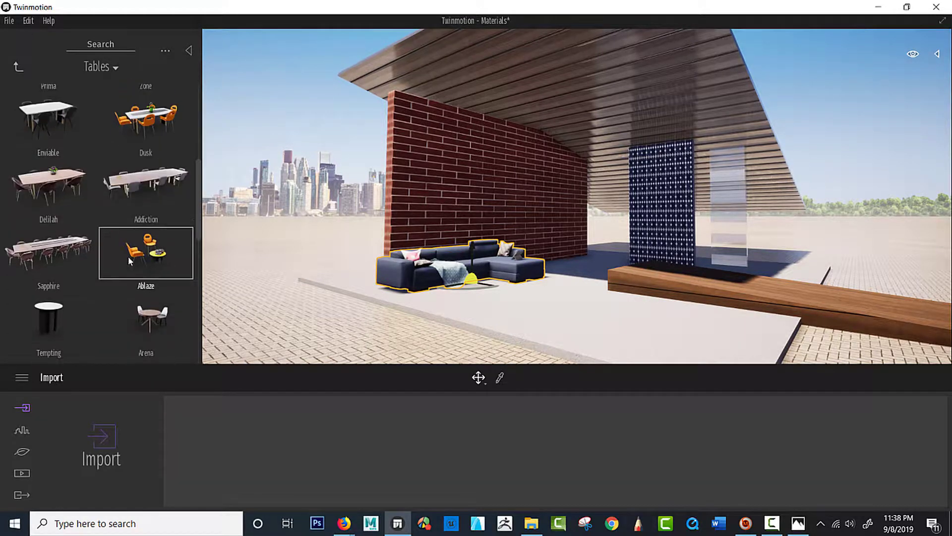
{"action": "scroll", "coordinate": [123, 295], "scroll_direction": "down", "scroll_amount": 1}
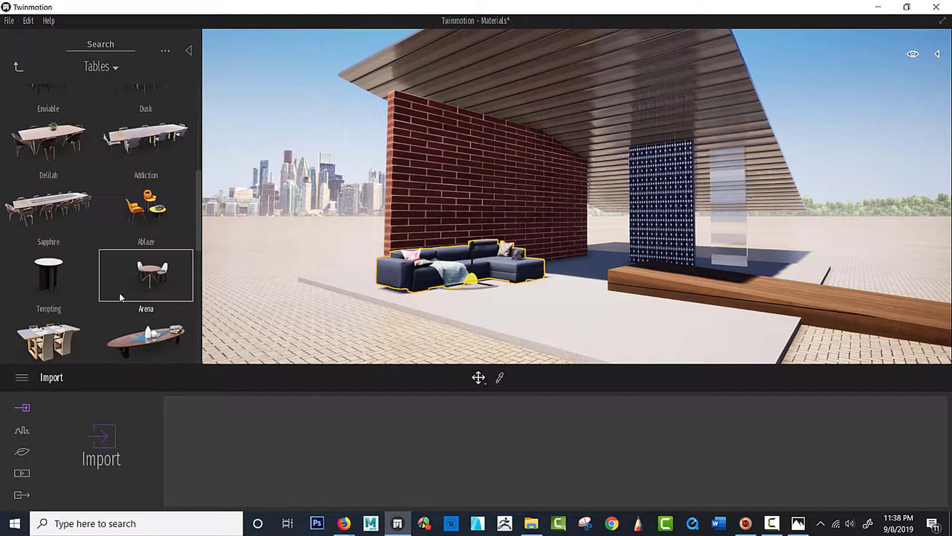
{"action": "scroll", "coordinate": [119, 296], "scroll_direction": "down", "scroll_amount": 1}
{"action": "scroll", "coordinate": [120, 300], "scroll_direction": "down", "scroll_amount": 1}
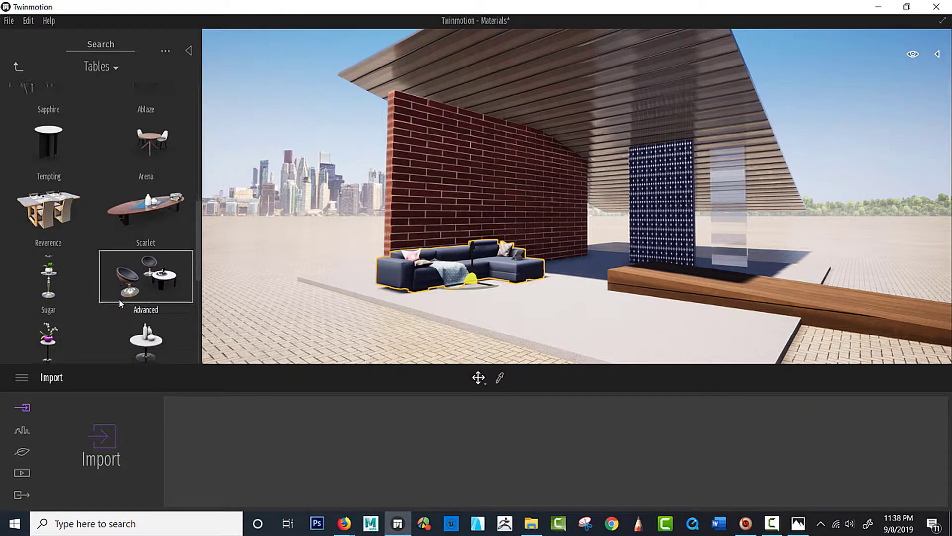
{"action": "scroll", "coordinate": [121, 303], "scroll_direction": "down", "scroll_amount": 1}
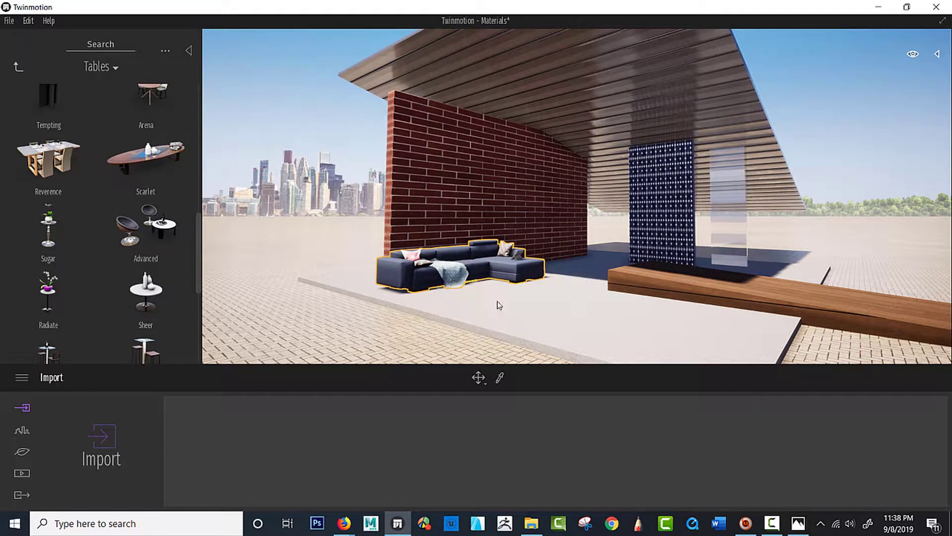
{"action": "mouse_move", "coordinate": [145, 292]}
{"action": "left_mouse_down"}
{"action": "mouse_move", "coordinate": [211, 282]}
{"action": "mouse_move", "coordinate": [484, 298]}
{"action": "left_mouse_up"}
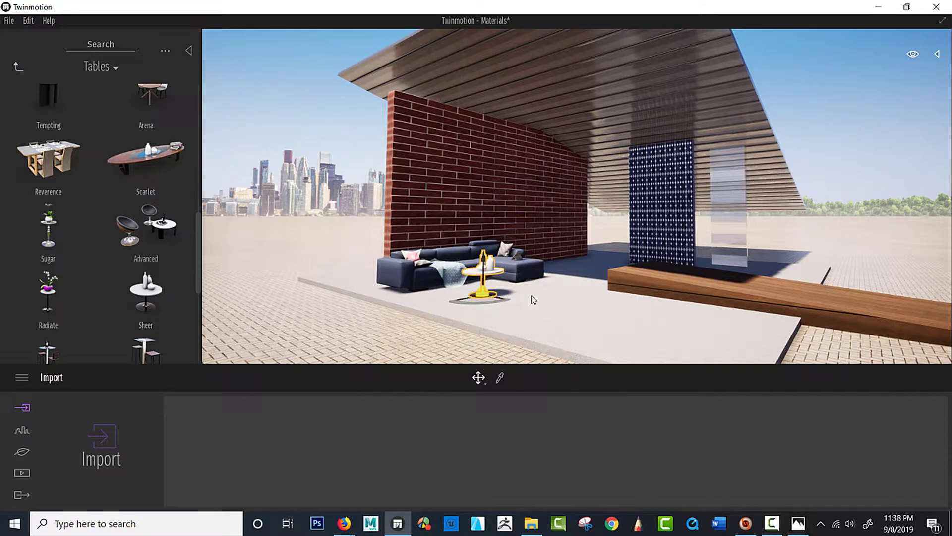
{"action": "scroll", "coordinate": [557, 276], "scroll_direction": "up", "scroll_amount": 3}
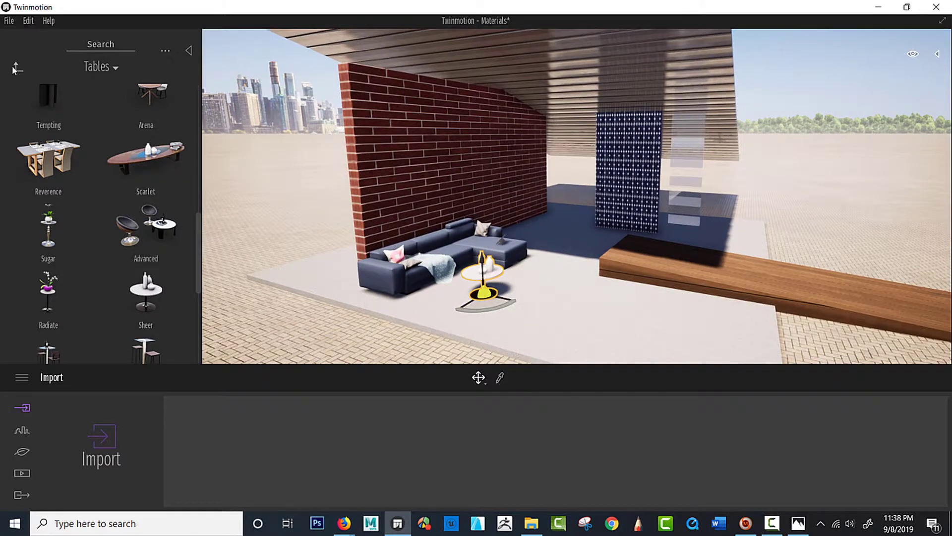
Open the Livingroom Plants collection and pick the Bamboo plant
{"action": "left_click", "coordinate": [14, 68]}
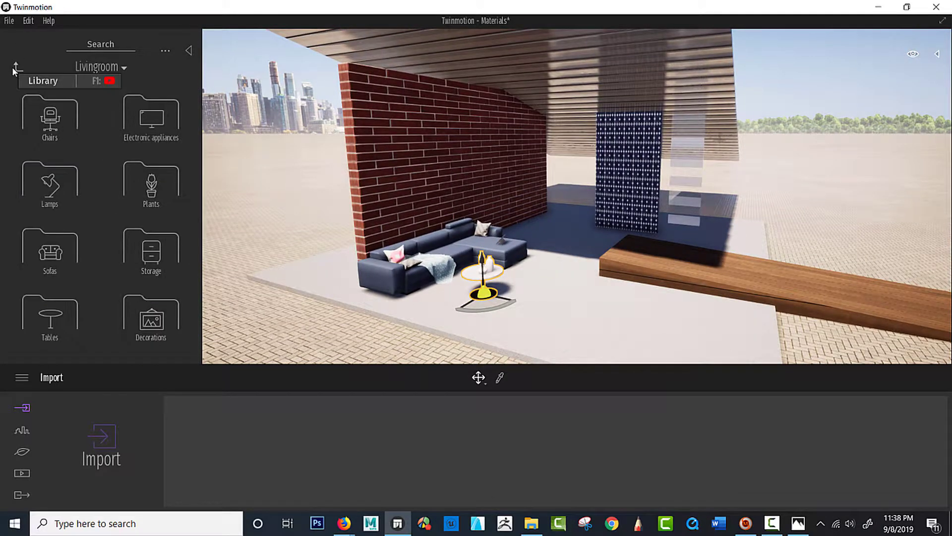
{"action": "left_click", "coordinate": [154, 193]}
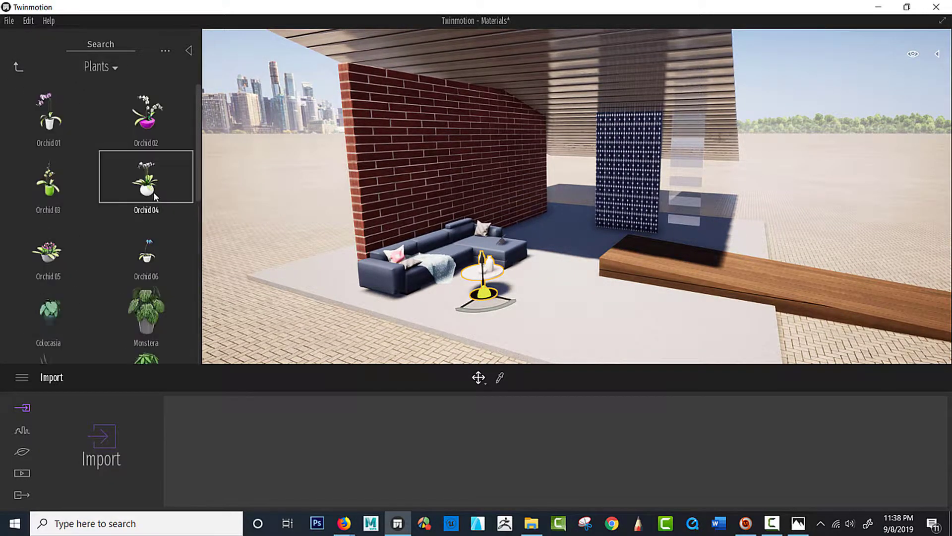
{"action": "scroll", "coordinate": [125, 229], "scroll_direction": "down", "scroll_amount": 1}
{"action": "scroll", "coordinate": [125, 240], "scroll_direction": "down", "scroll_amount": 1}
{"action": "scroll", "coordinate": [122, 248], "scroll_direction": "down", "scroll_amount": 1}
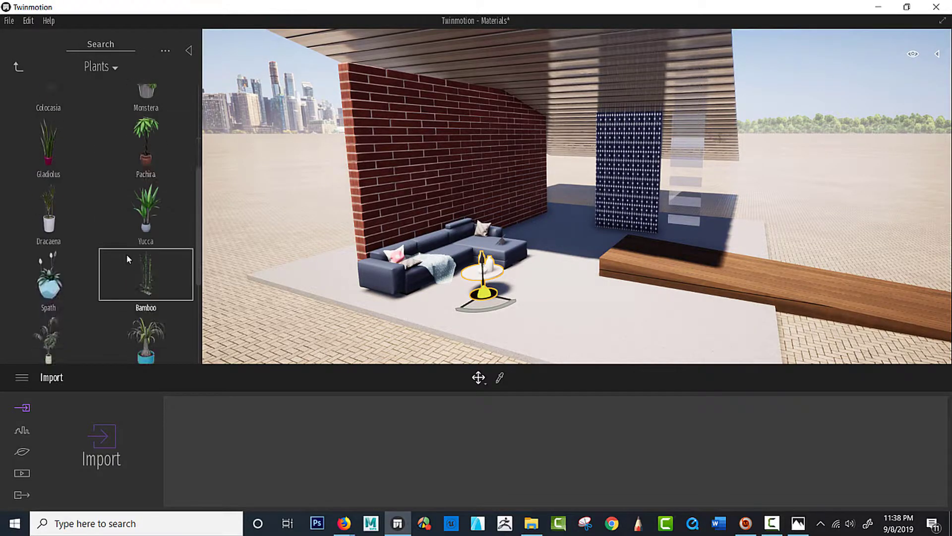
{"action": "scroll", "coordinate": [126, 254], "scroll_direction": "down", "scroll_amount": 1}
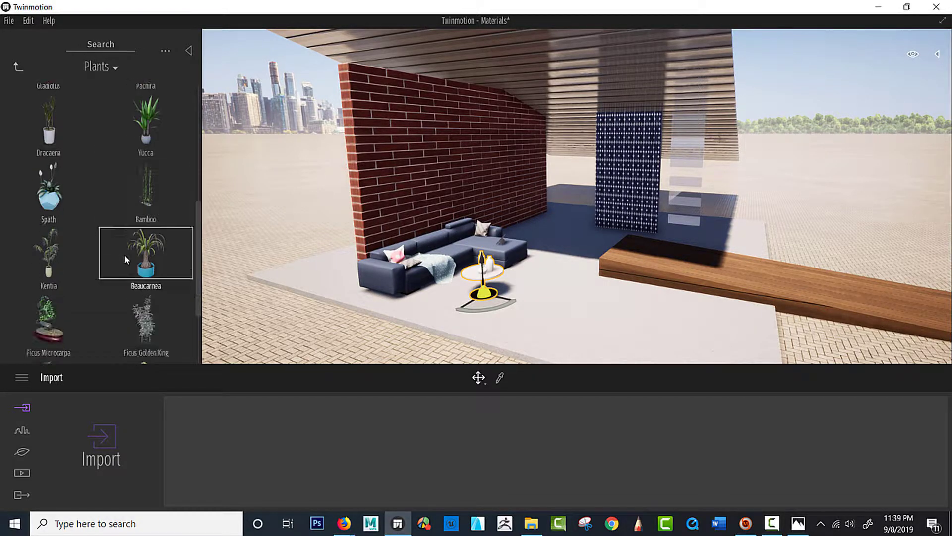
{"action": "left_click", "coordinate": [138, 190]}
Place the bamboo at the sofa's left end against the brick wall
{"action": "mouse_move", "coordinate": [377, 292]}
{"action": "left_mouse_down"}
{"action": "mouse_move", "coordinate": [400, 301]}
{"action": "mouse_move", "coordinate": [334, 292]}
{"action": "left_mouse_up"}
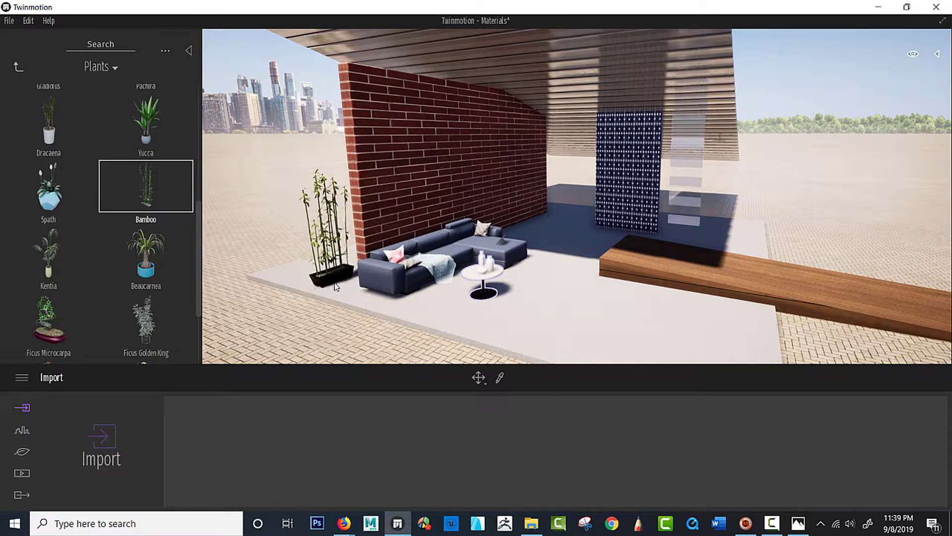
{"action": "left_click", "coordinate": [333, 278]}
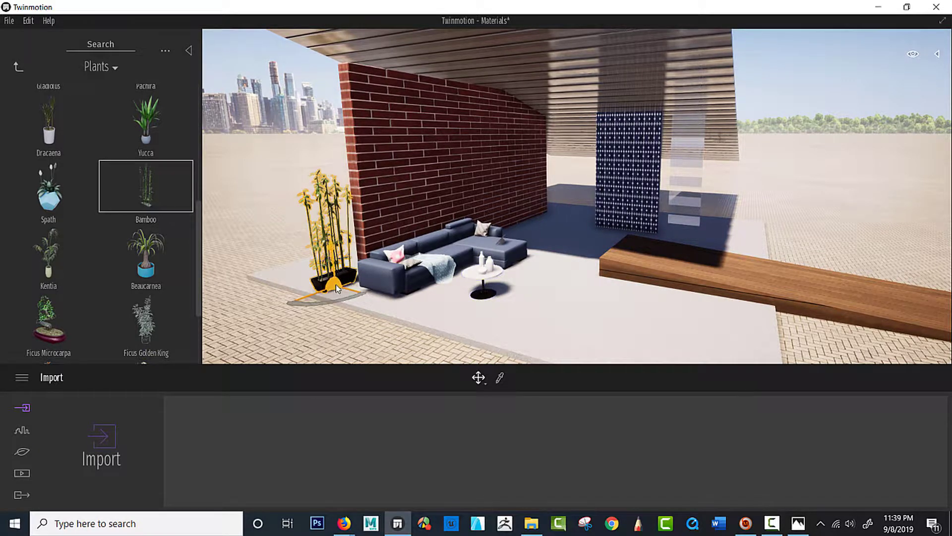
{"action": "right_click_drag", "start_coordinate": [395, 283], "coordinate": [394, 284]}
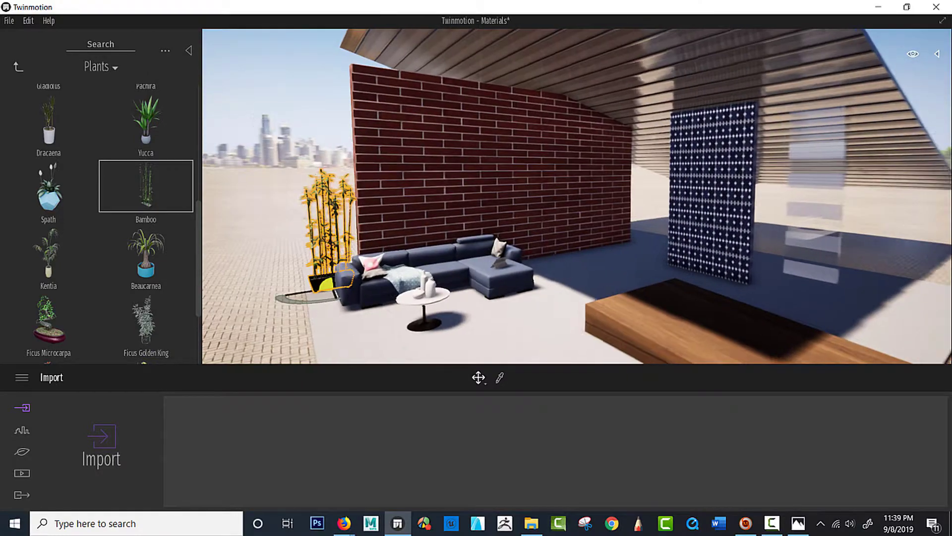
{"action": "right_click_drag", "start_coordinate": [769, 305], "coordinate": [769, 305]}
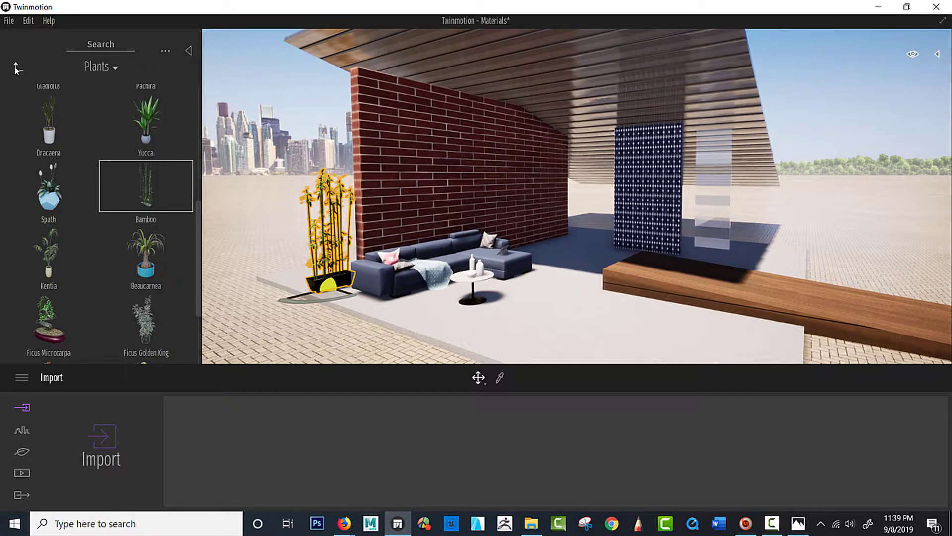
{"action": "left_click", "coordinate": [16, 68]}
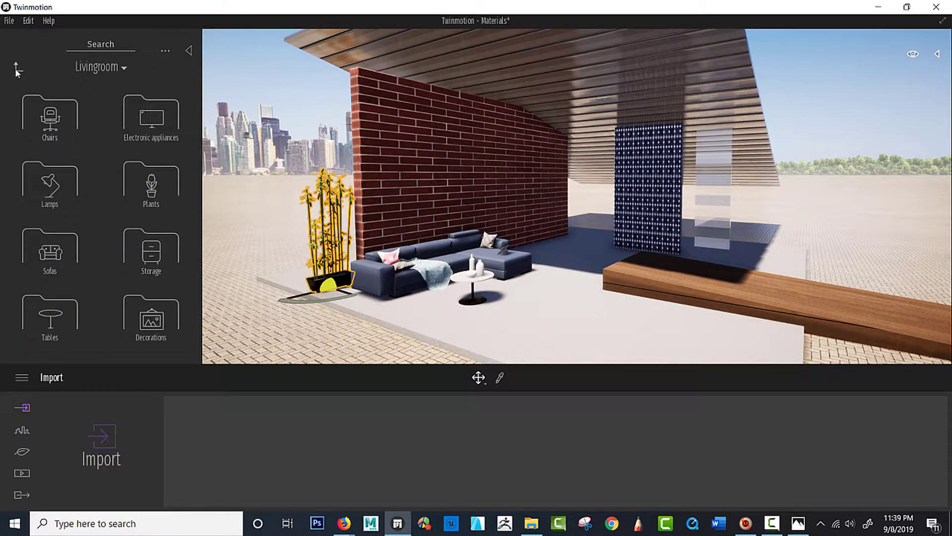
From the library root's Characters > Humans, place Camille standing beside the sofa and side table
{"action": "left_click", "coordinate": [17, 68]}
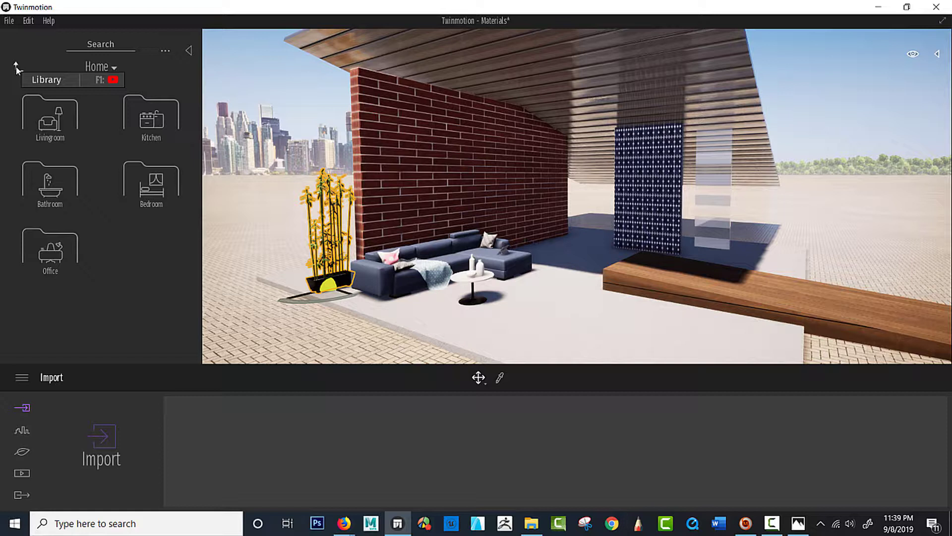
{"action": "left_click", "coordinate": [16, 68]}
{"action": "left_click", "coordinate": [17, 68]}
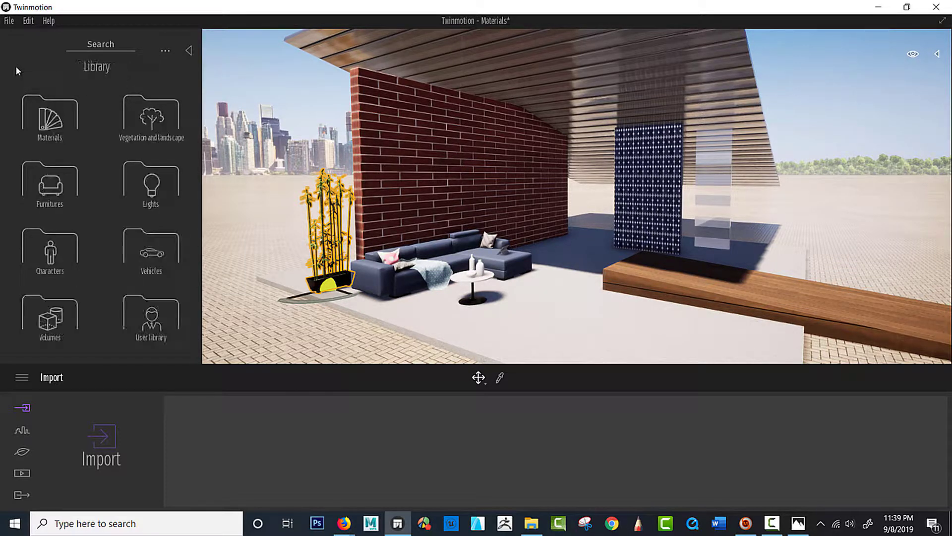
{"action": "left_click", "coordinate": [52, 258]}
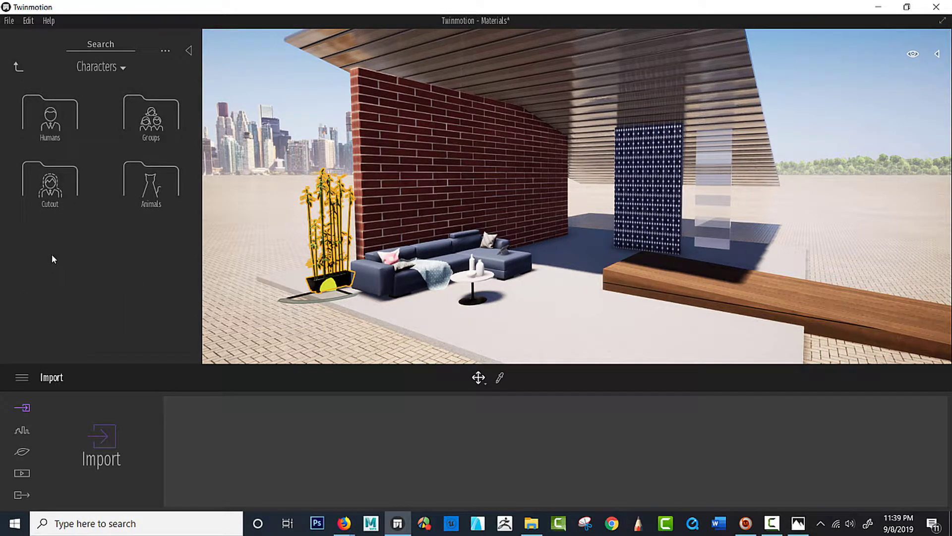
{"action": "left_click", "coordinate": [61, 132]}
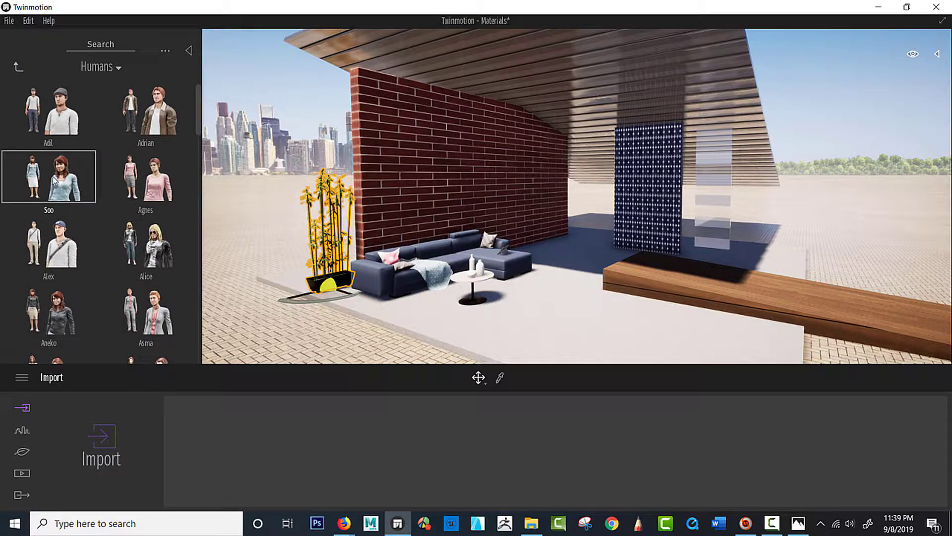
{"action": "scroll", "coordinate": [57, 208], "scroll_direction": "down", "scroll_amount": 4}
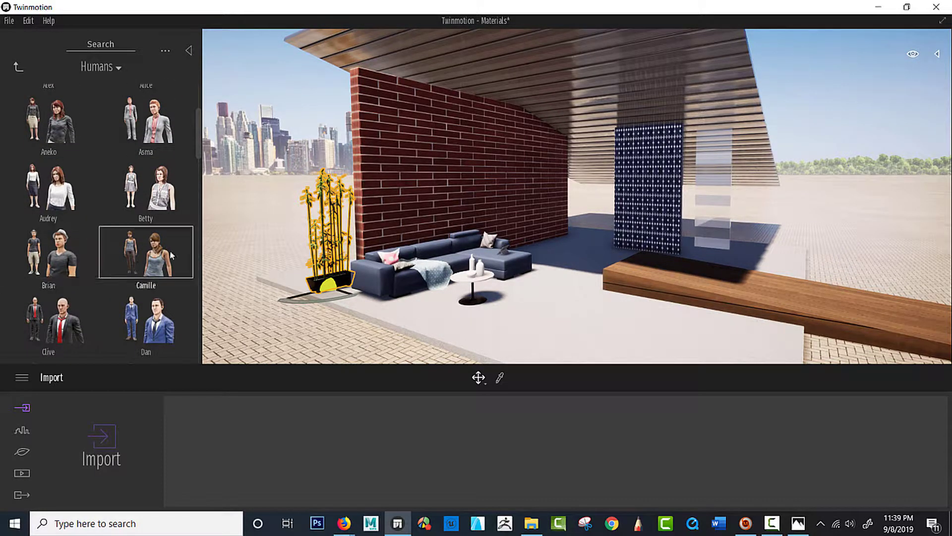
{"action": "left_click_drag", "start_coordinate": [155, 256], "coordinate": [469, 268]}
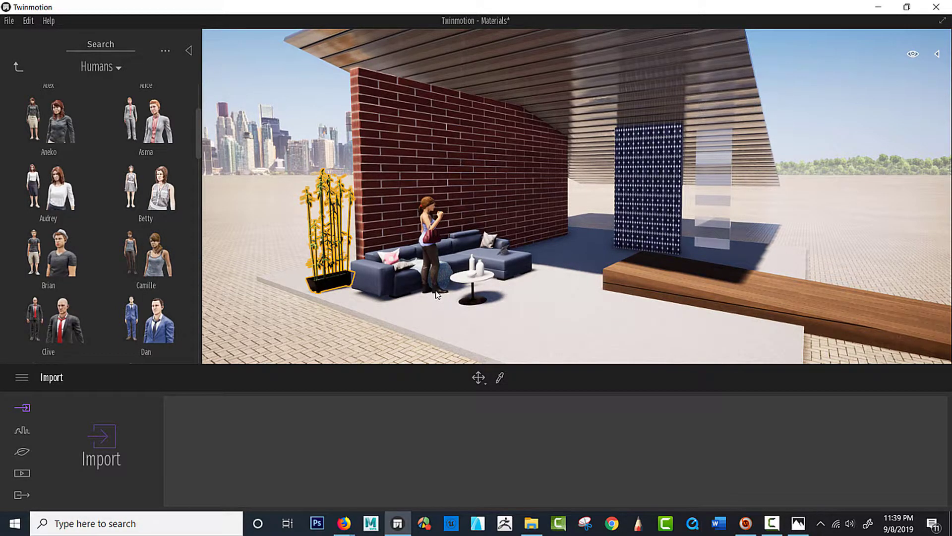
Give Camille the Sitting pose and move her onto the sofa, facing the camera
{"action": "left_click", "coordinate": [433, 292]}
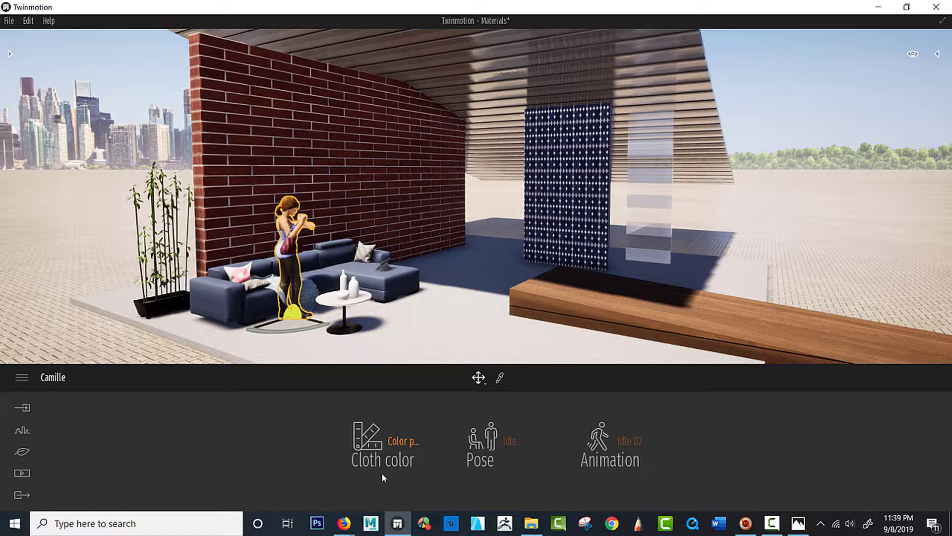
{"action": "left_click", "coordinate": [486, 433]}
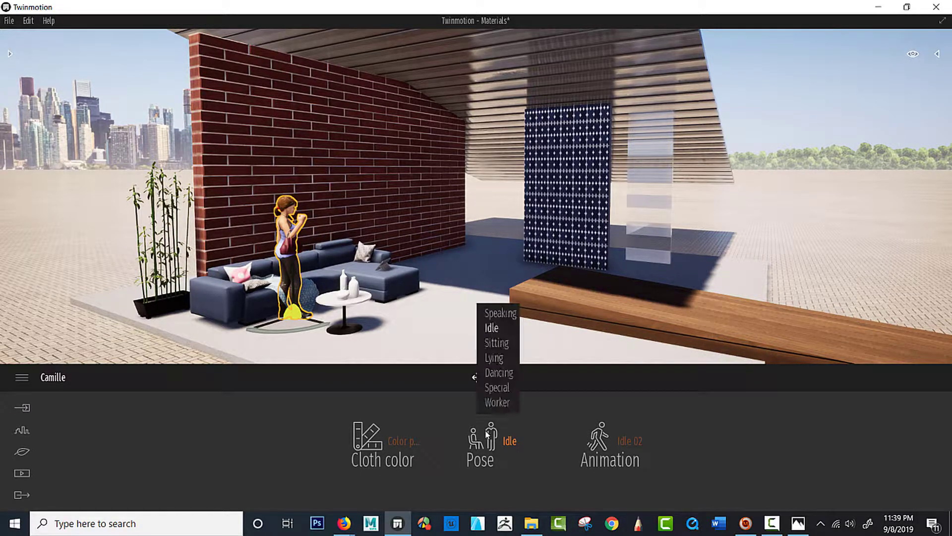
{"action": "left_click", "coordinate": [497, 342]}
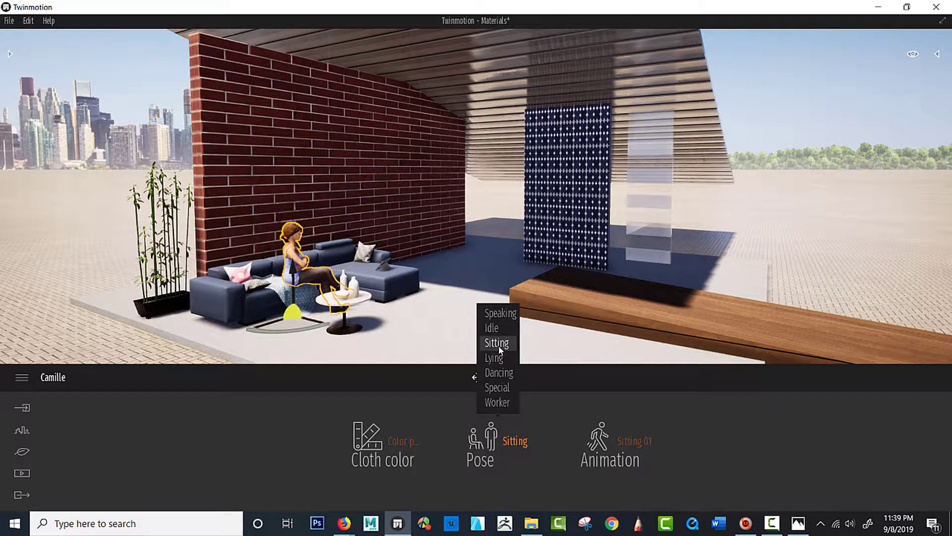
{"action": "left_click_drag", "start_coordinate": [295, 330], "coordinate": [265, 329]}
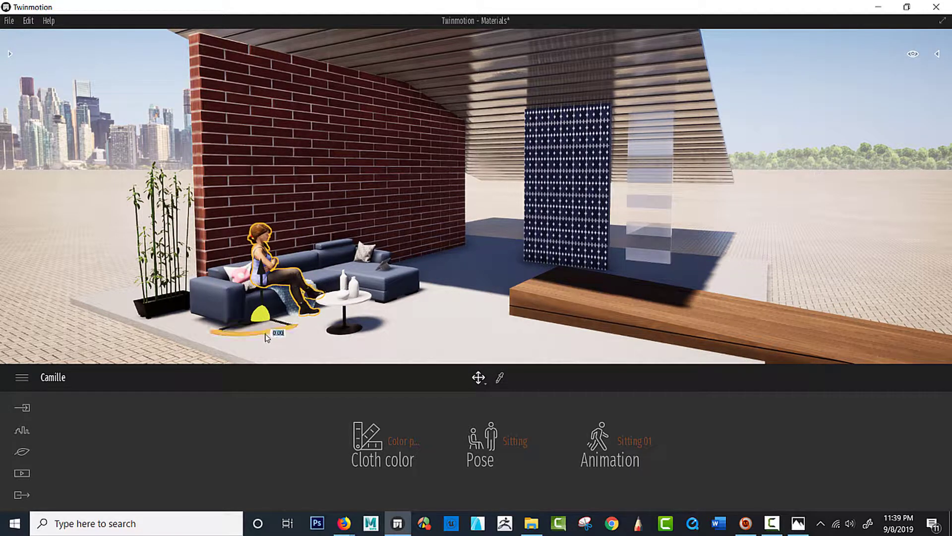
{"action": "left_click_drag", "start_coordinate": [239, 342], "coordinate": [200, 344]}
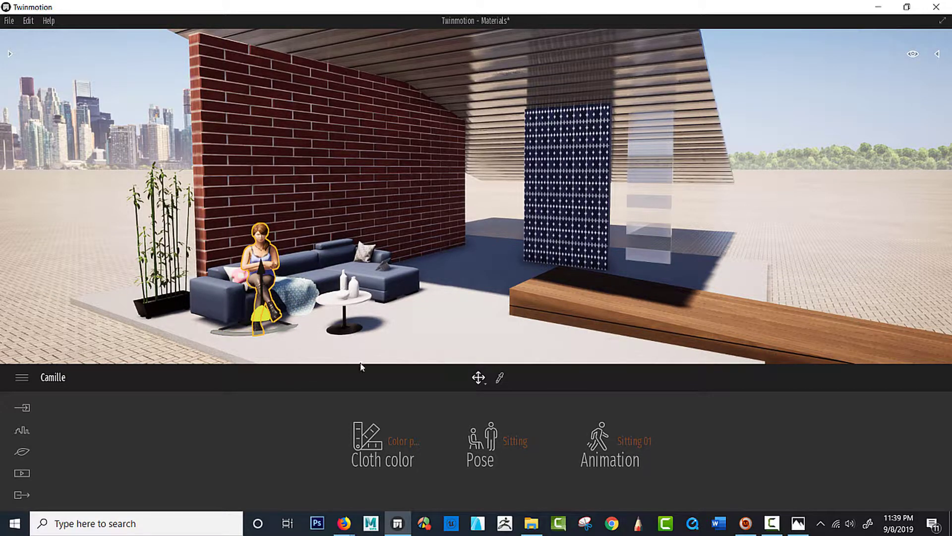
Fine-tune Camille's rotation and lower the camera to show the pavilion roof
{"action": "right_click_drag", "start_coordinate": [366, 340], "coordinate": [297, 340]}
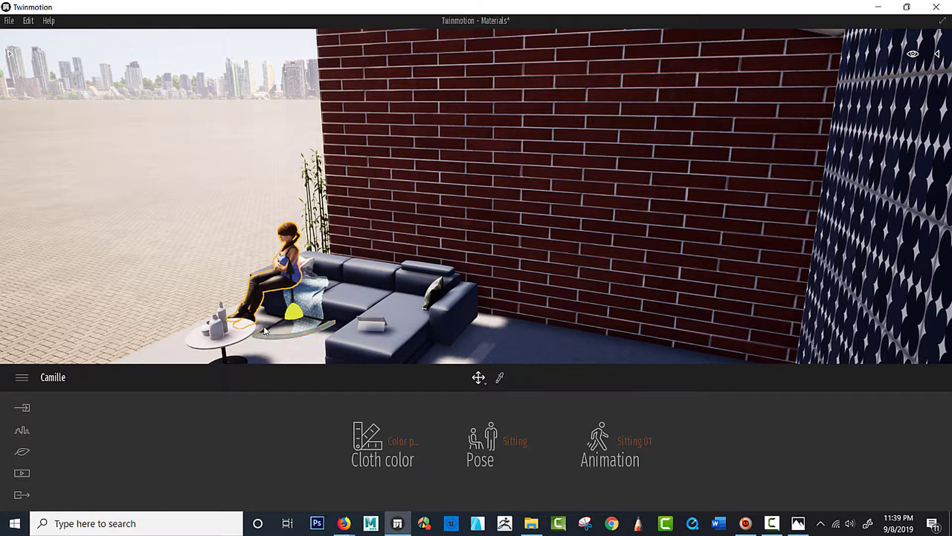
{"action": "mouse_move", "coordinate": [264, 333]}
{"action": "left_mouse_down"}
{"action": "mouse_move", "coordinate": [288, 328]}
{"action": "mouse_move", "coordinate": [257, 322]}
{"action": "left_mouse_up"}
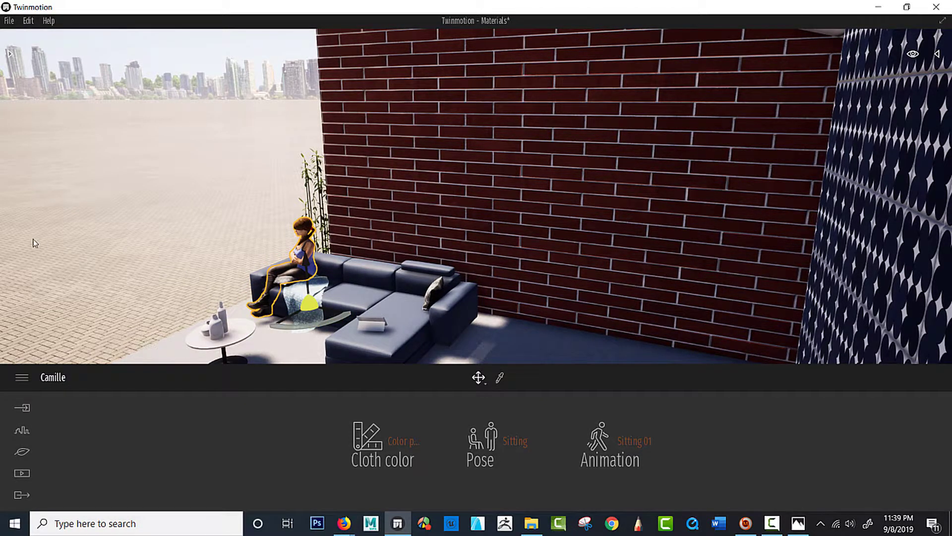
{"action": "mouse_move", "coordinate": [31, 240]}
{"action": "right_mouse_down"}
{"action": "mouse_move", "coordinate": [99, 243]}
{"action": "mouse_move", "coordinate": [159, 213]}
{"action": "right_mouse_up"}
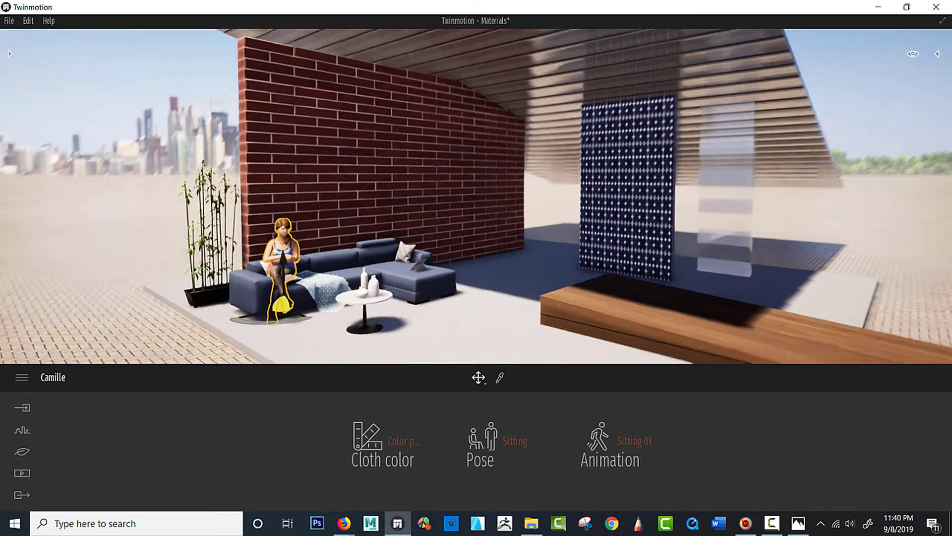
{"action": "right_click_drag", "start_coordinate": [32, 240], "coordinate": [32, 248]}
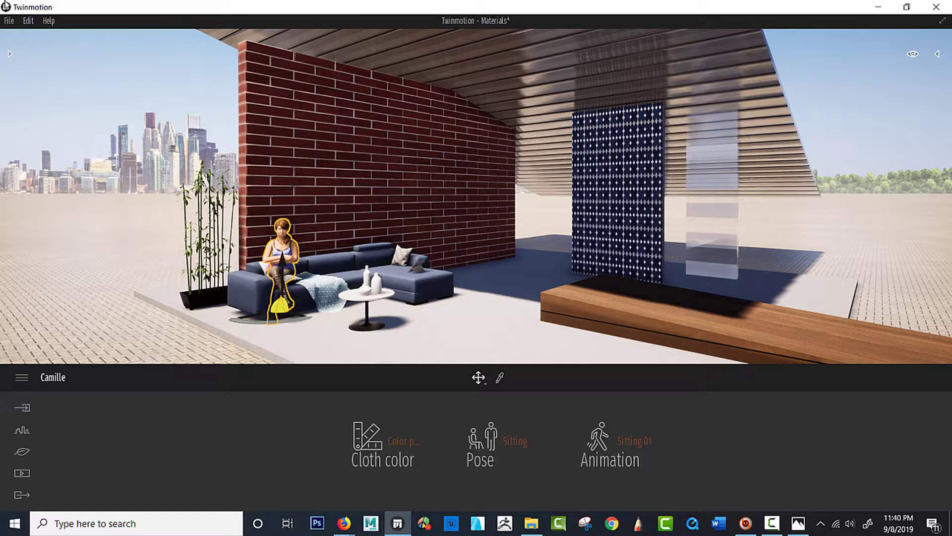
Incremental-save the scene from the File menu as Materials_000
{"action": "left_click", "coordinate": [9, 21]}
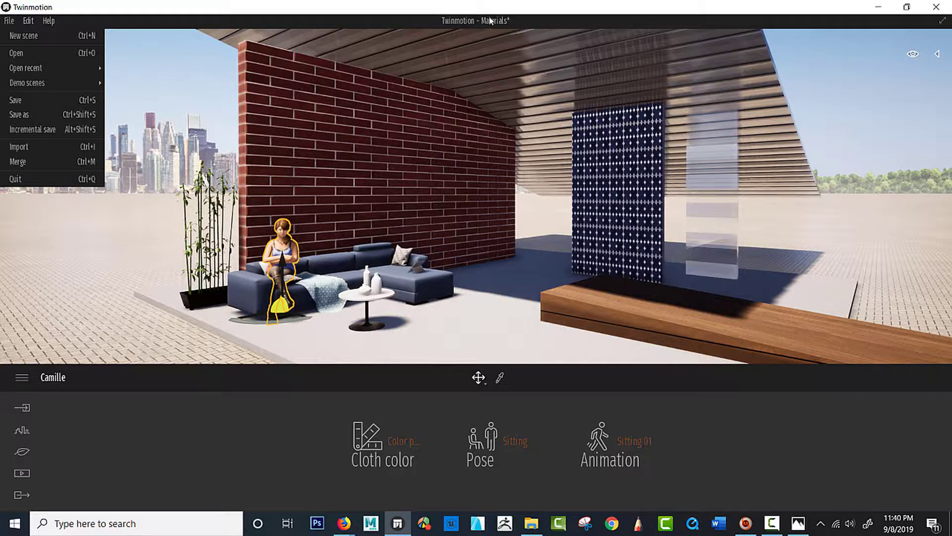
{"action": "left_click", "coordinate": [30, 129]}
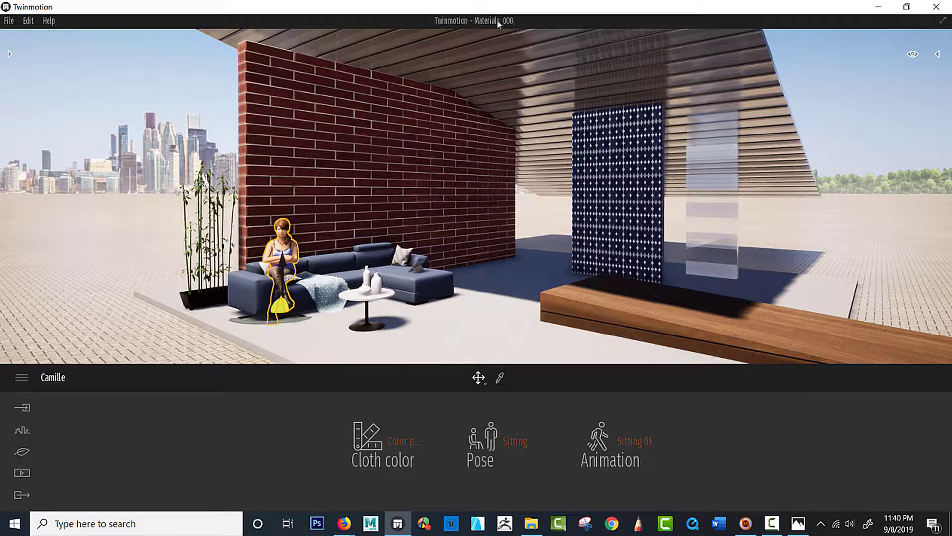
{"action": "left_click", "coordinate": [806, 528]}
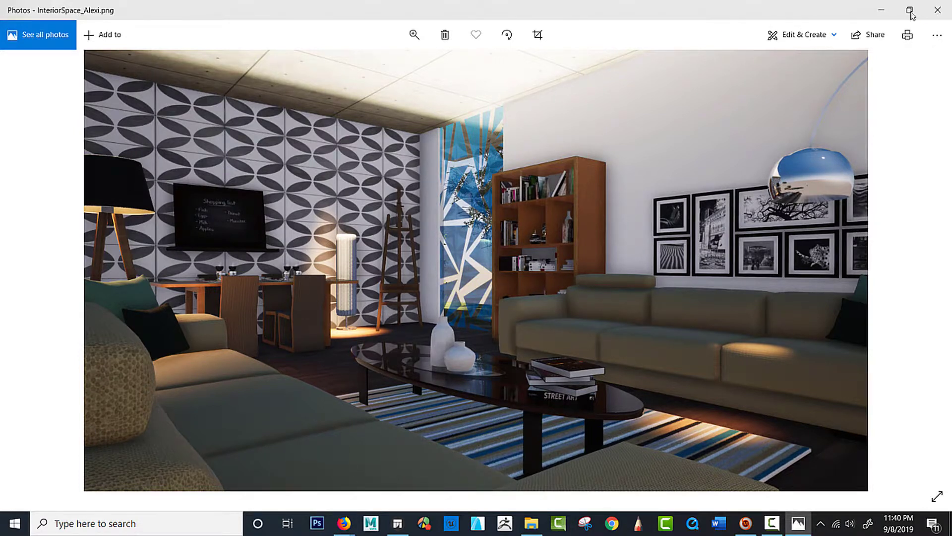
Return to Twinmotion and navigate the Library to Furnitures > Home > Living room > Decorations
{"action": "left_click", "coordinate": [882, 12]}
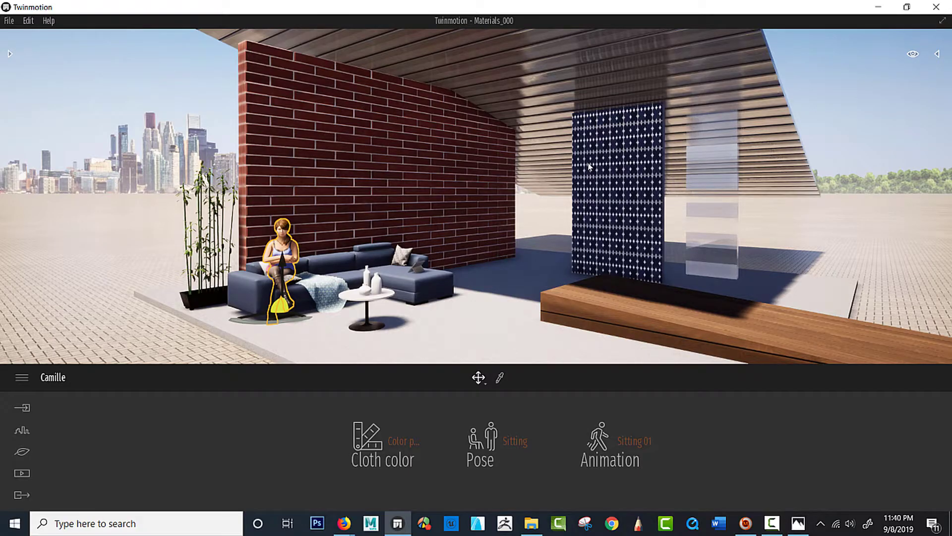
{"action": "left_click_drag", "start_coordinate": [559, 171], "coordinate": [536, 173]}
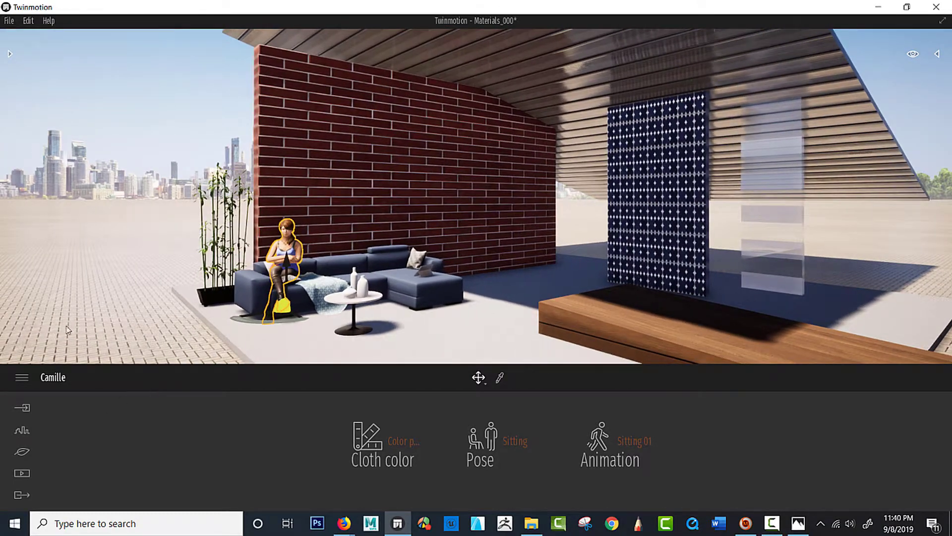
{"action": "left_click", "coordinate": [9, 53]}
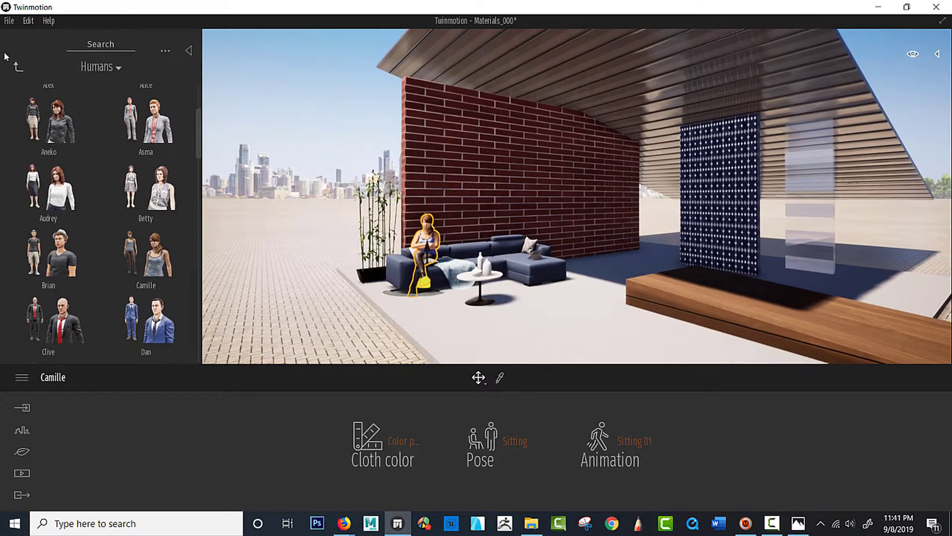
{"action": "left_click", "coordinate": [17, 63]}
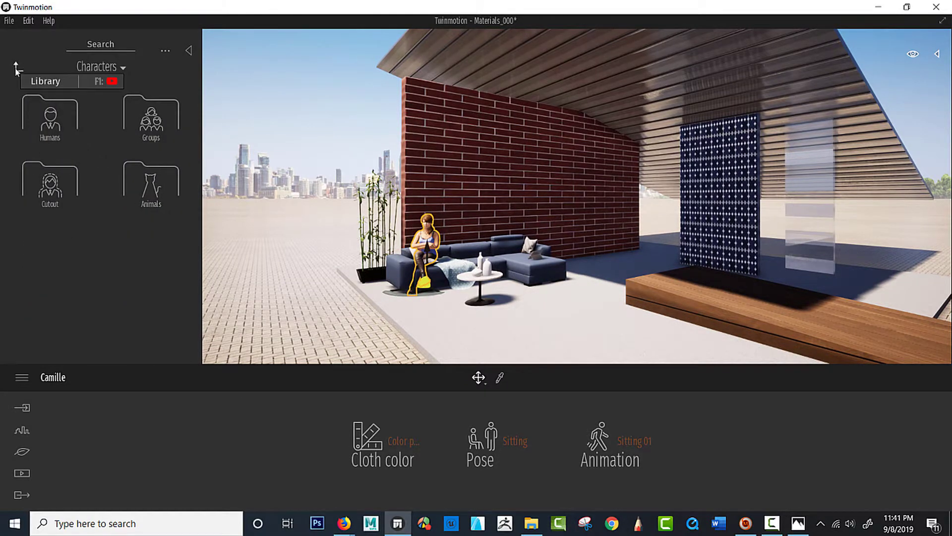
{"action": "left_click", "coordinate": [17, 63]}
{"action": "left_click", "coordinate": [53, 186]}
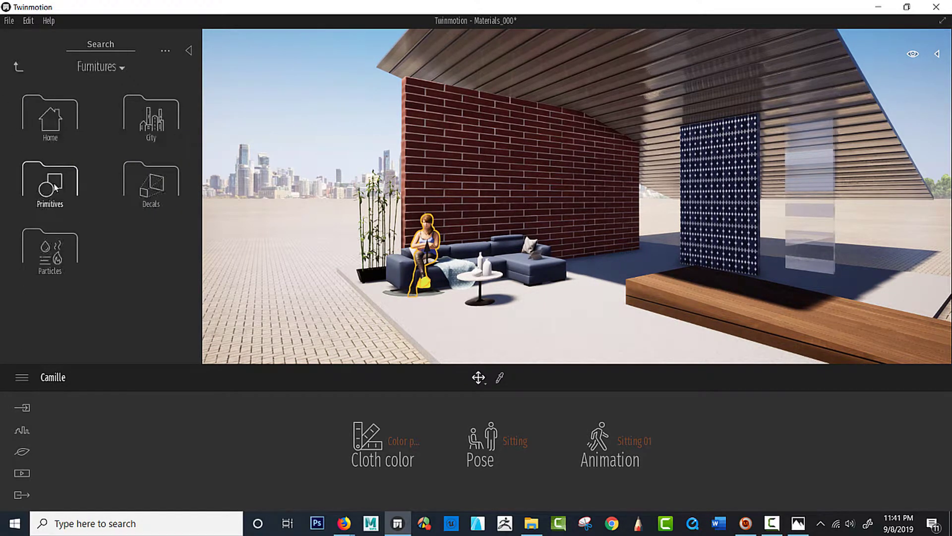
{"action": "left_click", "coordinate": [18, 67]}
{"action": "left_click", "coordinate": [55, 197]}
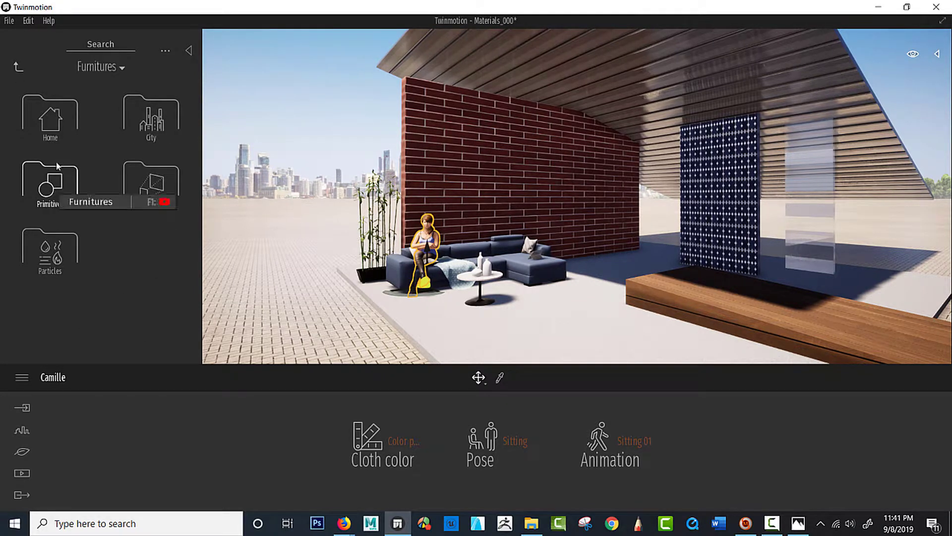
{"action": "left_click", "coordinate": [52, 125]}
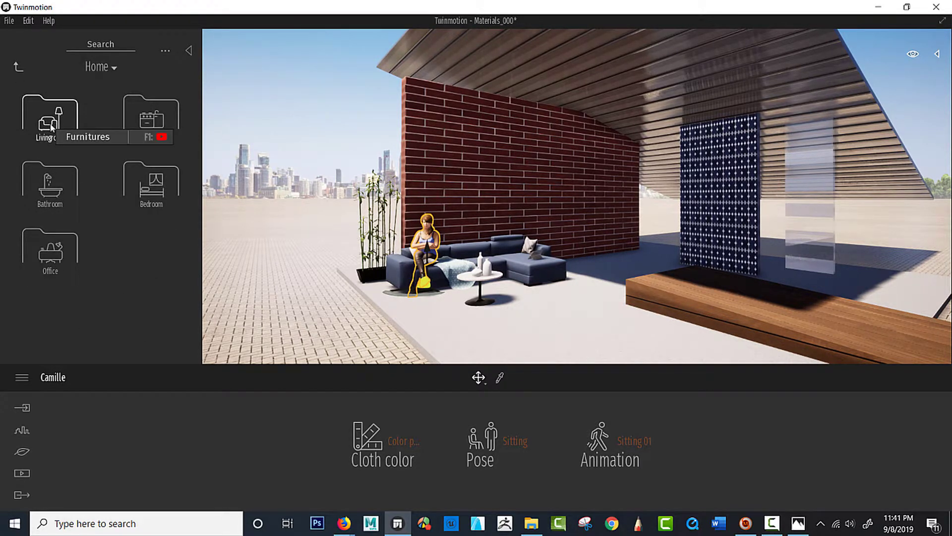
{"action": "left_click", "coordinate": [52, 126]}
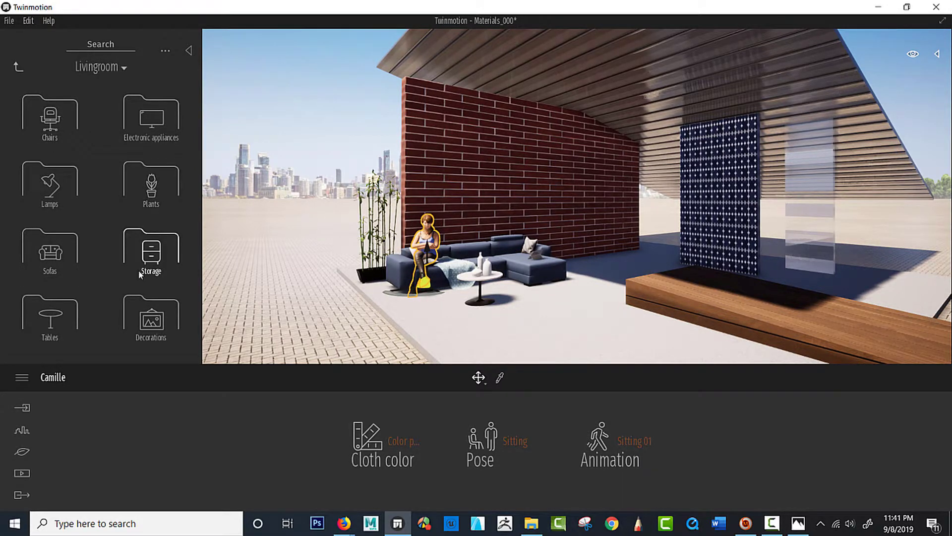
{"action": "left_click", "coordinate": [157, 321]}
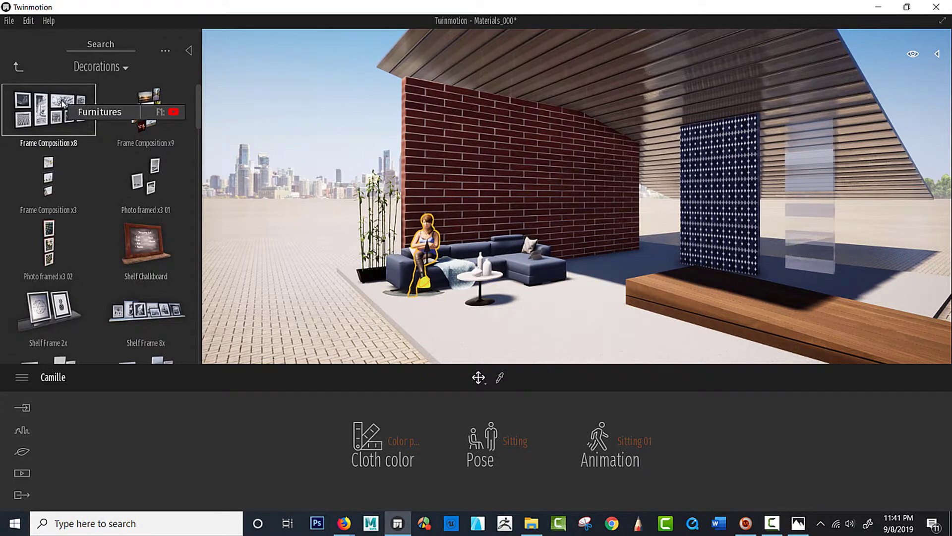
Scroll down the Decorations list toward the Easel, pulling the view back over the pavilion
{"action": "scroll", "coordinate": [61, 135], "scroll_direction": "down", "scroll_amount": 1}
{"action": "scroll", "coordinate": [63, 140], "scroll_direction": "down", "scroll_amount": 2}
{"action": "scroll", "coordinate": [64, 146], "scroll_direction": "down", "scroll_amount": 2}
{"action": "scroll", "coordinate": [64, 153], "scroll_direction": "down", "scroll_amount": 2}
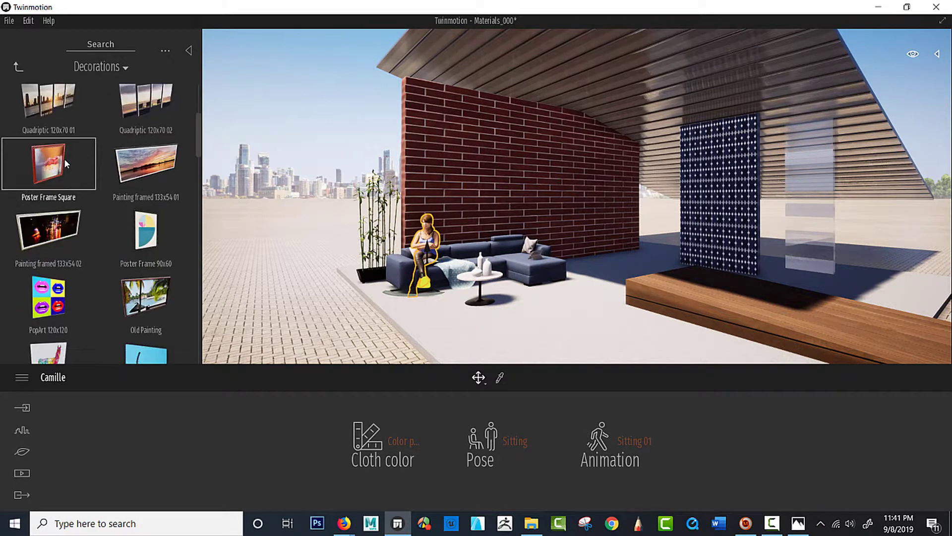
{"action": "scroll", "coordinate": [65, 159], "scroll_direction": "down", "scroll_amount": 1}
{"action": "scroll", "coordinate": [65, 159], "scroll_direction": "down", "scroll_amount": 1}
{"action": "scroll", "coordinate": [66, 165], "scroll_direction": "down", "scroll_amount": 1}
{"action": "scroll", "coordinate": [67, 174], "scroll_direction": "down", "scroll_amount": 1}
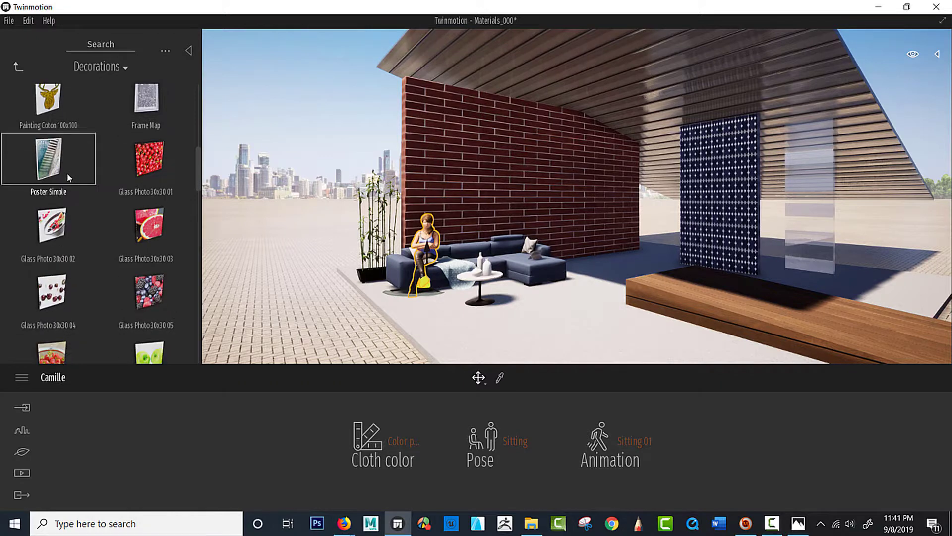
{"action": "scroll", "coordinate": [67, 173], "scroll_direction": "down", "scroll_amount": 1}
{"action": "scroll", "coordinate": [67, 174], "scroll_direction": "down", "scroll_amount": 1}
{"action": "scroll", "coordinate": [66, 176], "scroll_direction": "down", "scroll_amount": 1}
{"action": "scroll", "coordinate": [66, 179], "scroll_direction": "down", "scroll_amount": 1}
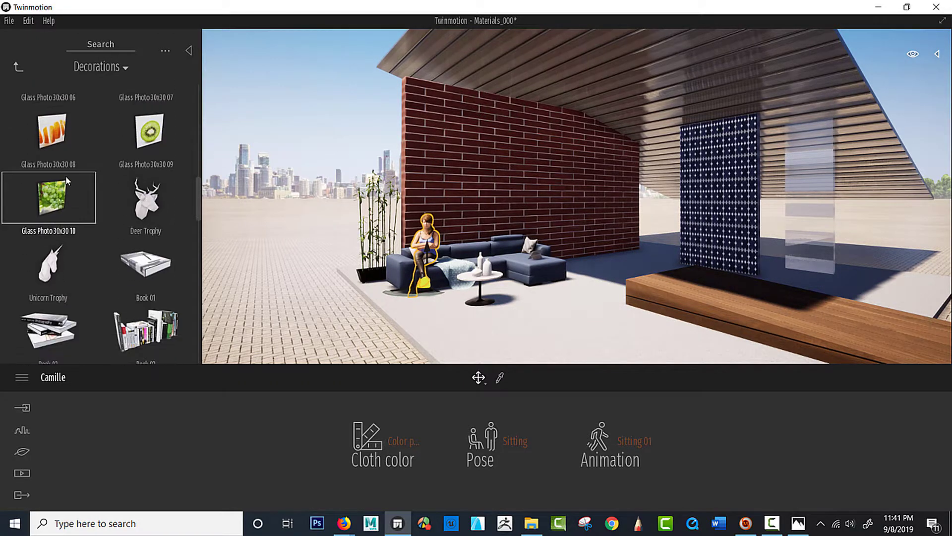
{"action": "scroll", "coordinate": [70, 183], "scroll_direction": "down", "scroll_amount": 1}
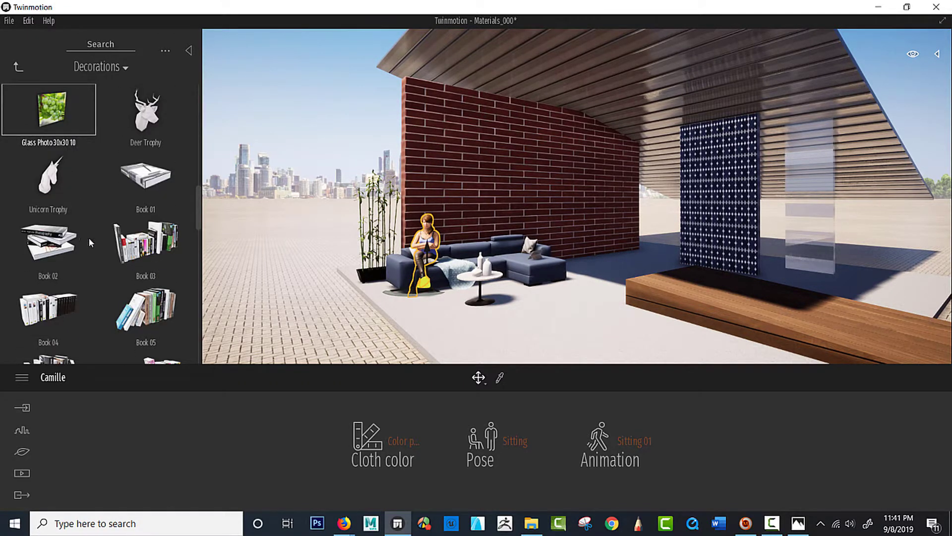
{"action": "scroll", "coordinate": [88, 237], "scroll_direction": "down", "scroll_amount": 2}
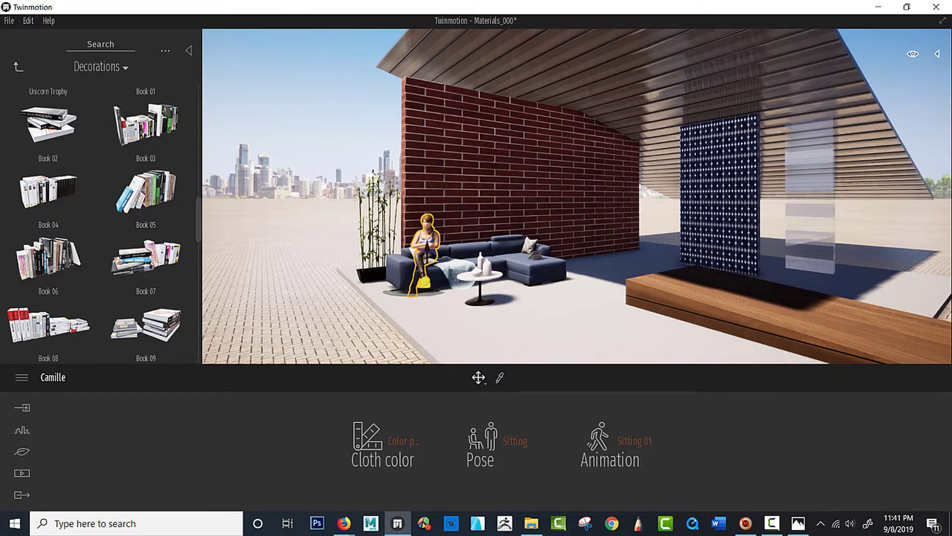
{"action": "left_click_drag", "start_coordinate": [495, 278], "coordinate": [421, 278]}
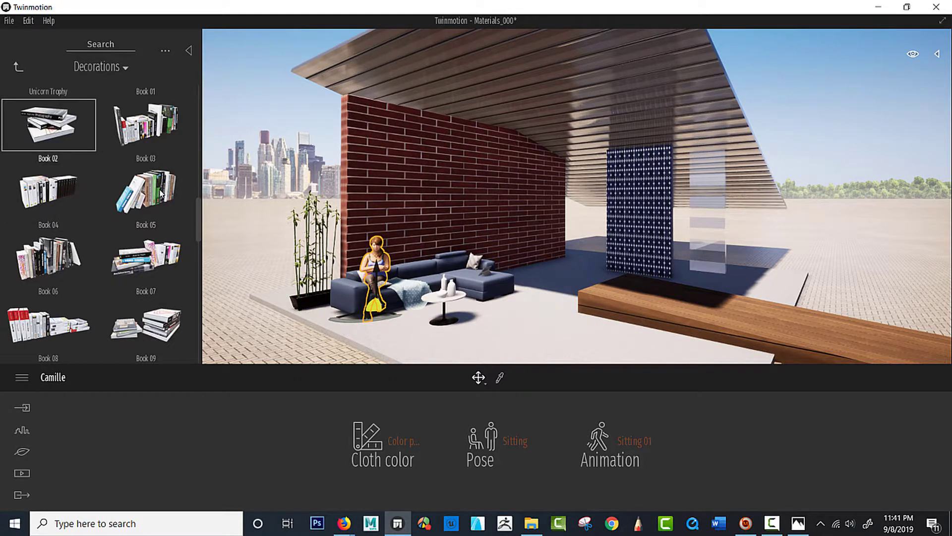
{"action": "scroll", "coordinate": [118, 240], "scroll_direction": "down", "scroll_amount": 1}
{"action": "scroll", "coordinate": [125, 260], "scroll_direction": "down", "scroll_amount": 2}
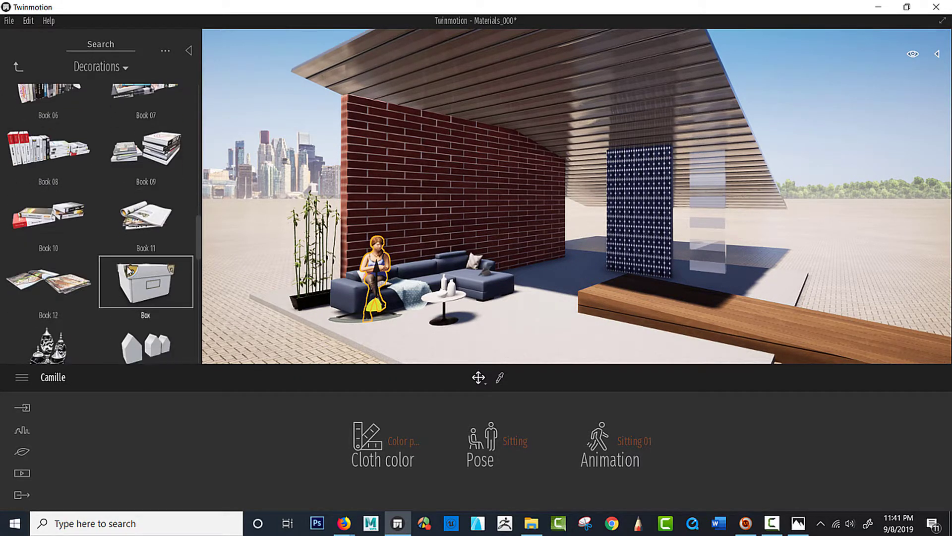
{"action": "scroll", "coordinate": [136, 266], "scroll_direction": "down", "scroll_amount": 1}
{"action": "scroll", "coordinate": [136, 267], "scroll_direction": "down", "scroll_amount": 1}
{"action": "scroll", "coordinate": [130, 275], "scroll_direction": "down", "scroll_amount": 1}
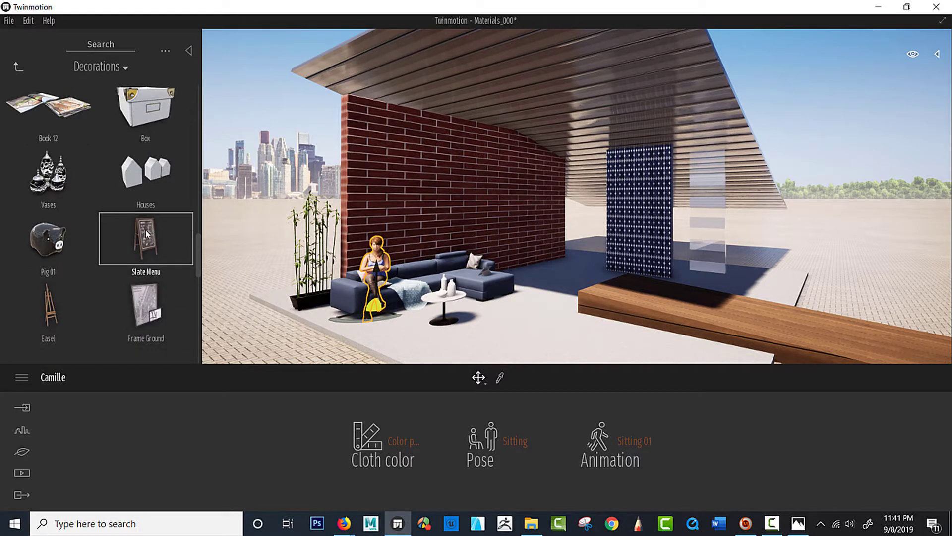
Place the wooden Easel right of the coffee table and rotate it to 105°
{"action": "scroll", "coordinate": [55, 325], "scroll_direction": "down", "scroll_amount": 1}
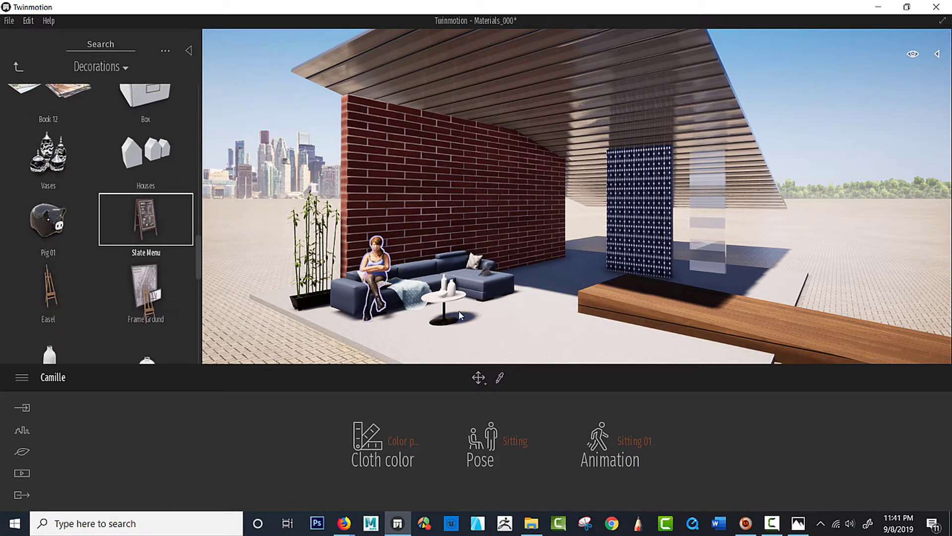
{"action": "left_click_drag", "start_coordinate": [48, 292], "coordinate": [530, 338]}
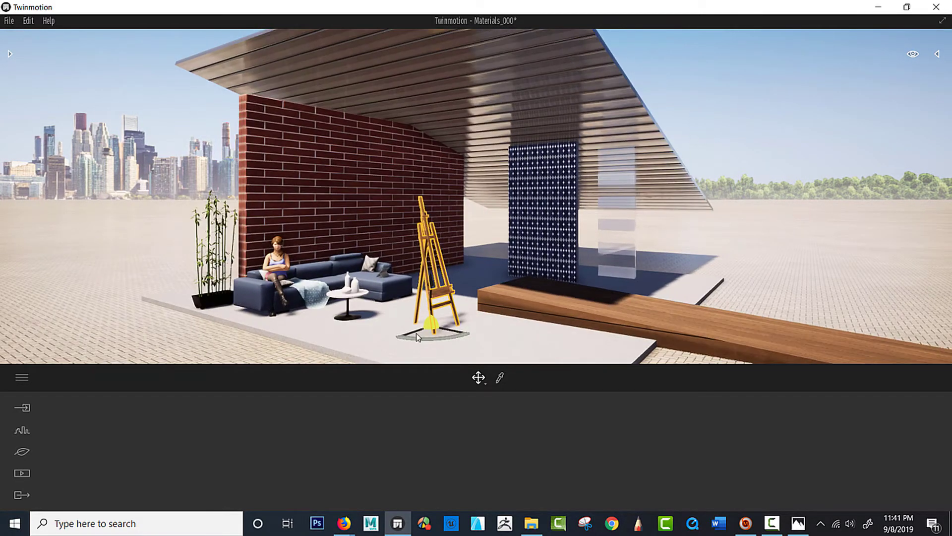
{"action": "left_click_drag", "start_coordinate": [417, 336], "coordinate": [360, 348]}
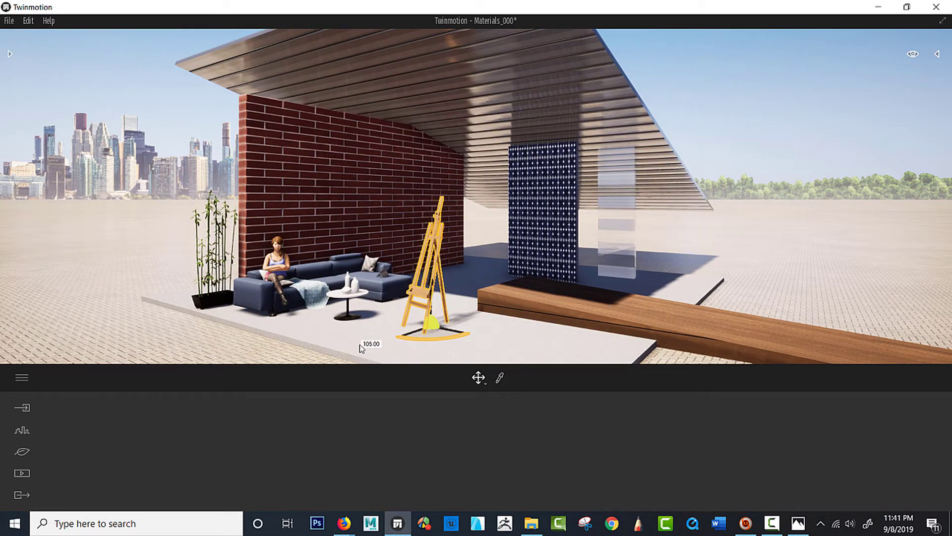
{"action": "left_click_drag", "start_coordinate": [360, 348], "coordinate": [368, 352]}
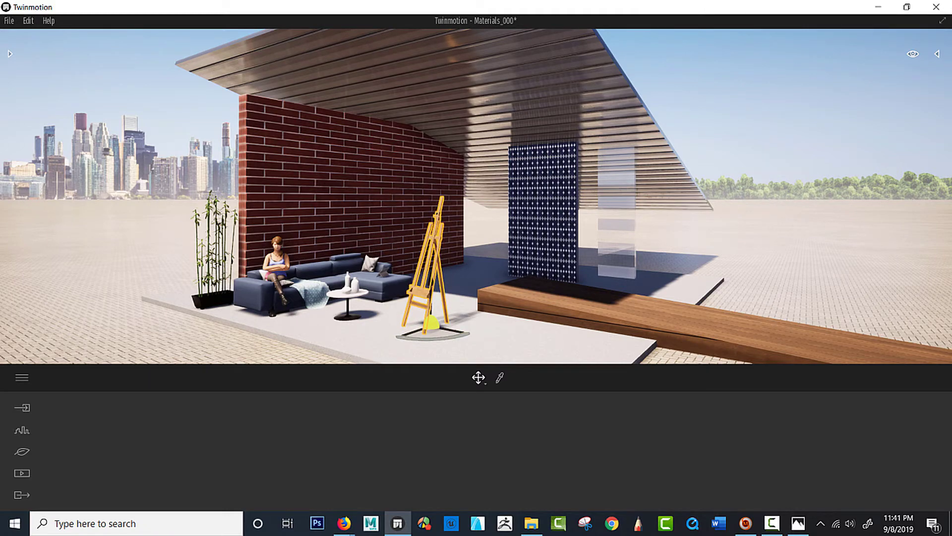
{"action": "mouse_move", "coordinate": [367, 352]}
{"action": "middle_mouse_down"}
{"action": "mouse_move", "coordinate": [393, 271]}
{"action": "mouse_move", "coordinate": [392, 287]}
{"action": "mouse_move", "coordinate": [406, 278]}
{"action": "middle_mouse_up"}
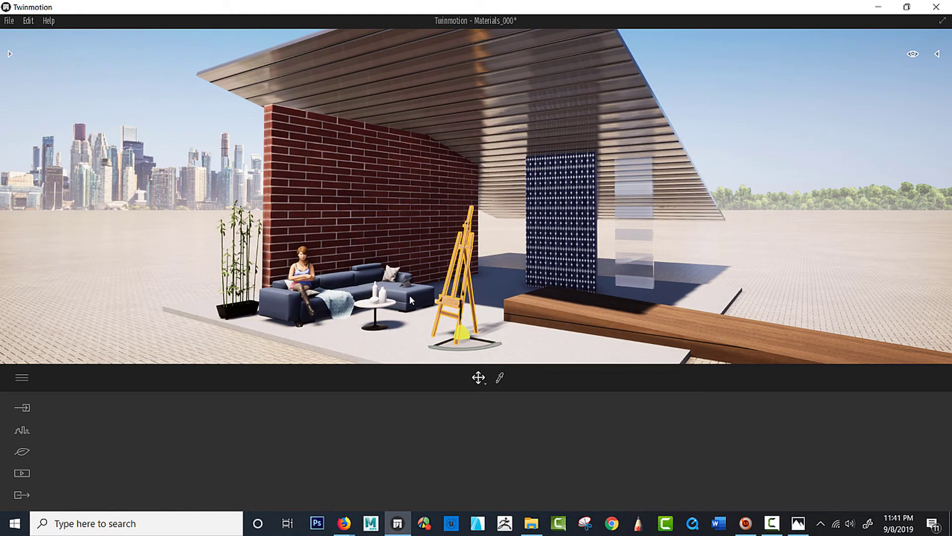